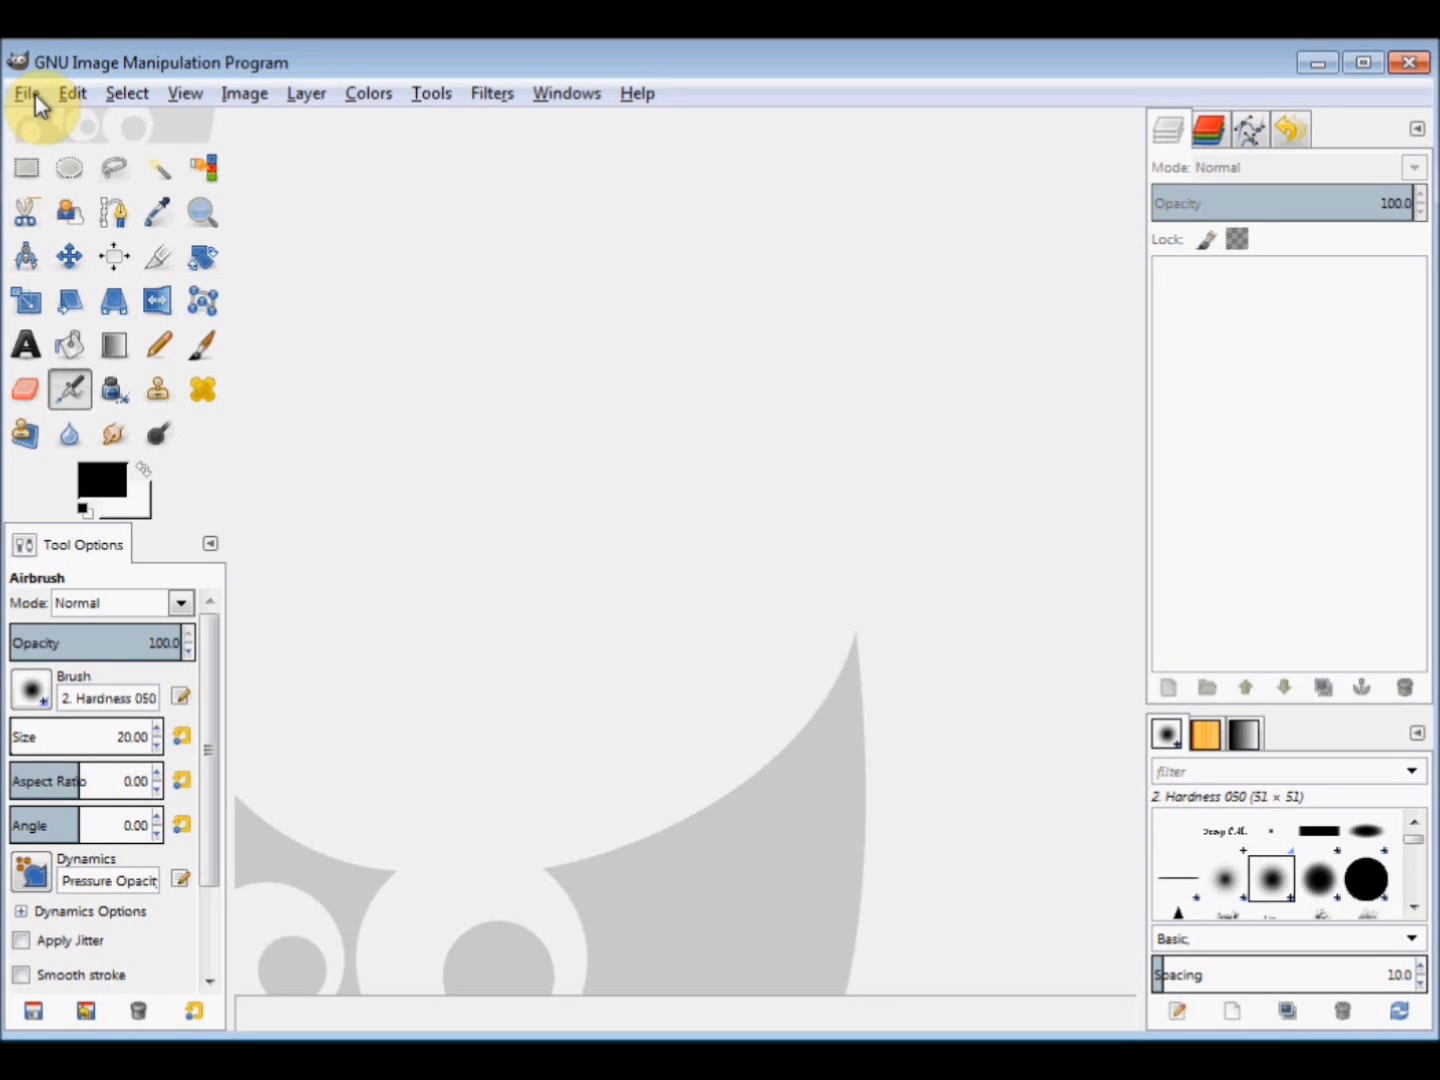
- Create a new blank image from the A4 (300ppi) template, 2480 × 3508 pixels
left_click(35, 94)
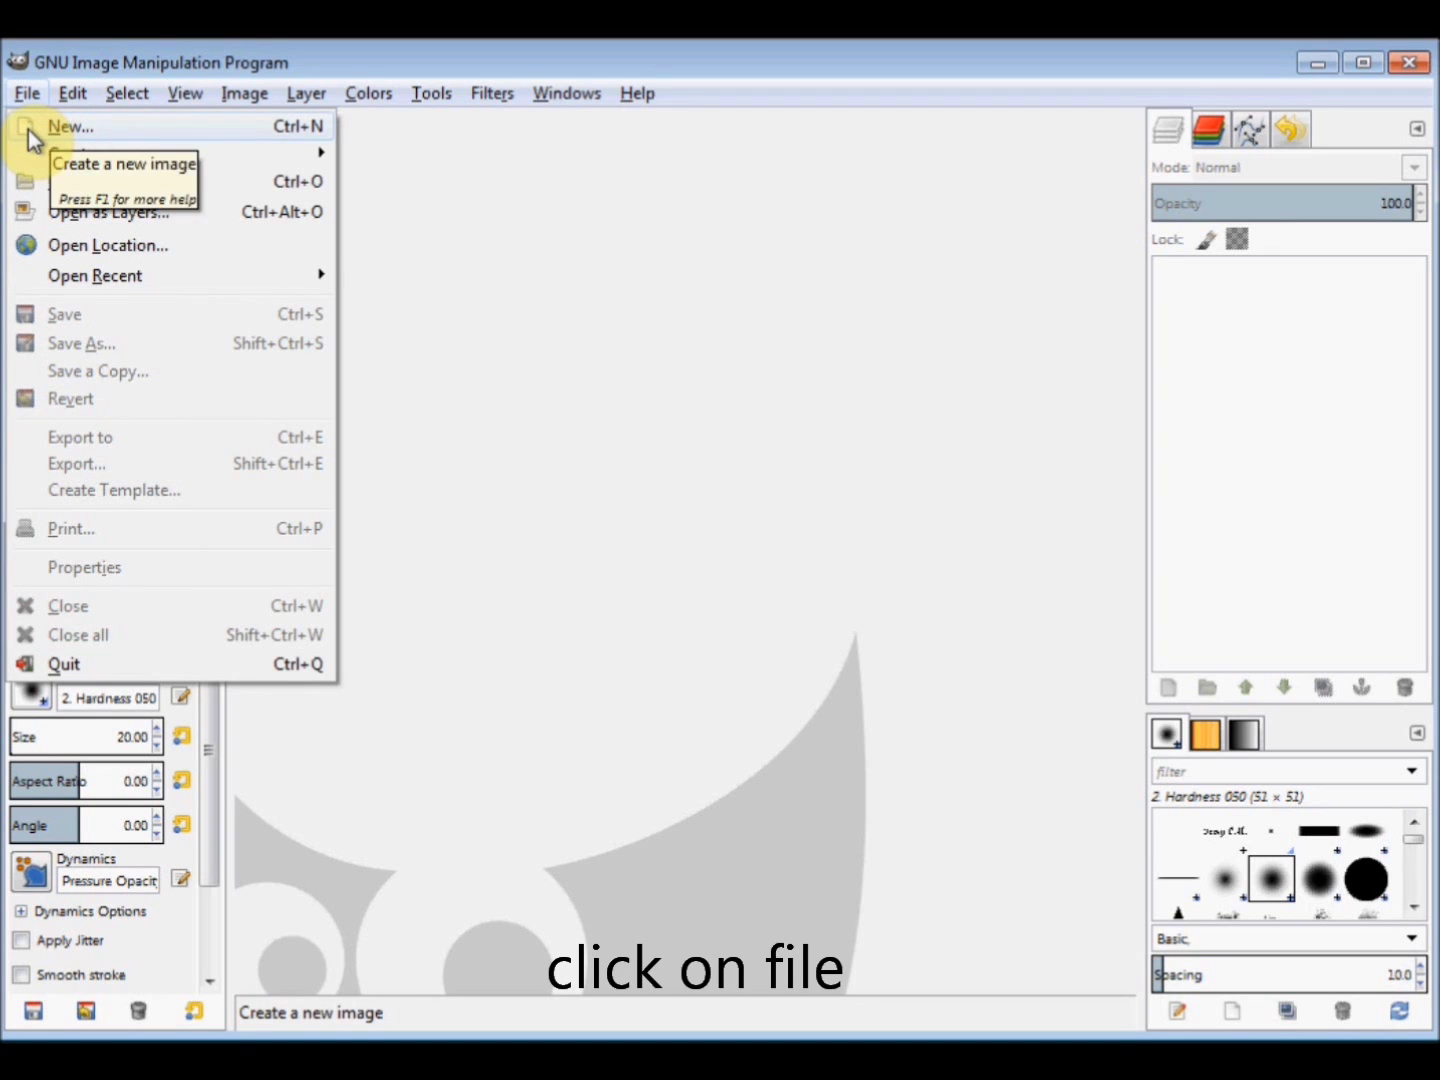
left_click(28, 130)
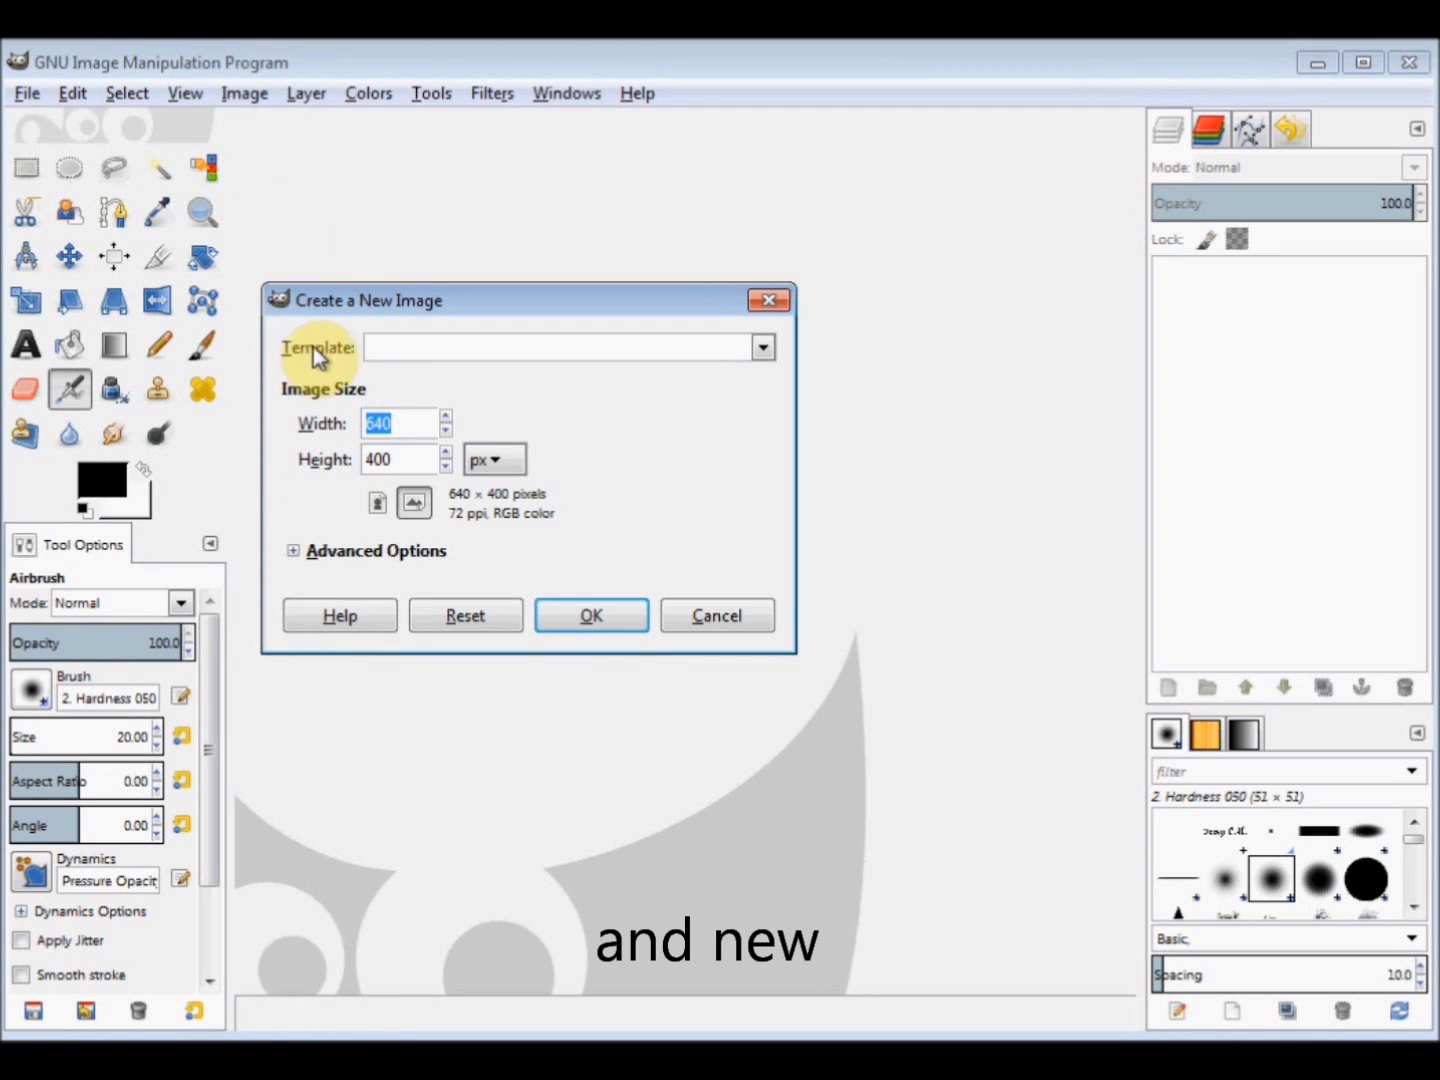
left_click(763, 350)
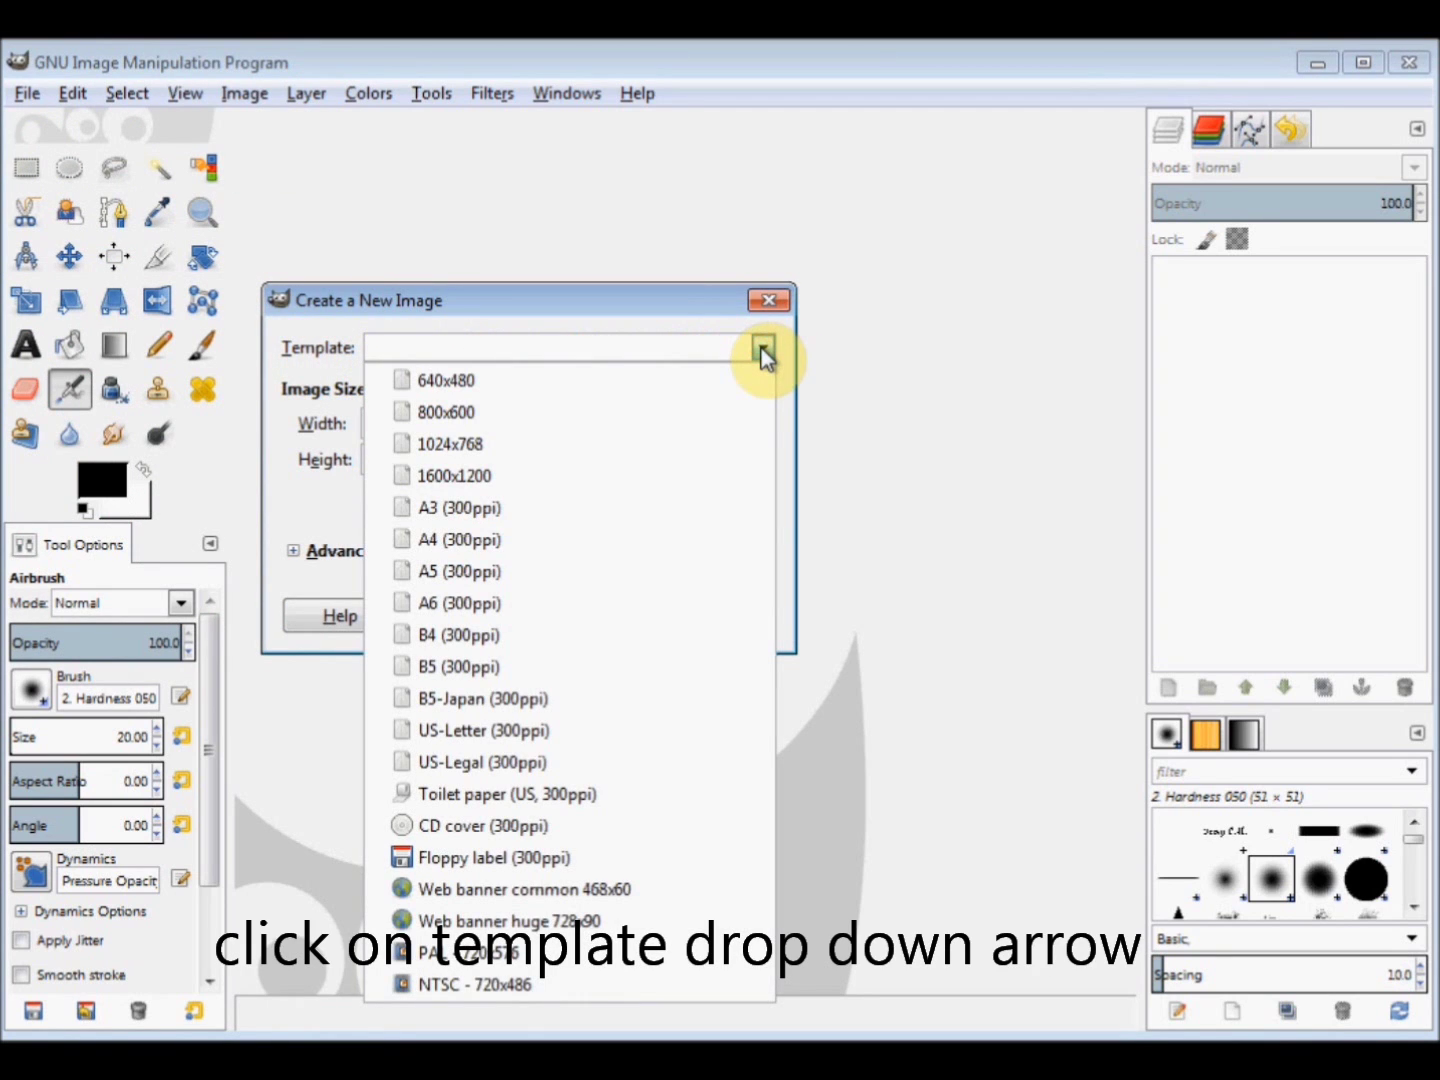
left_click(463, 541)
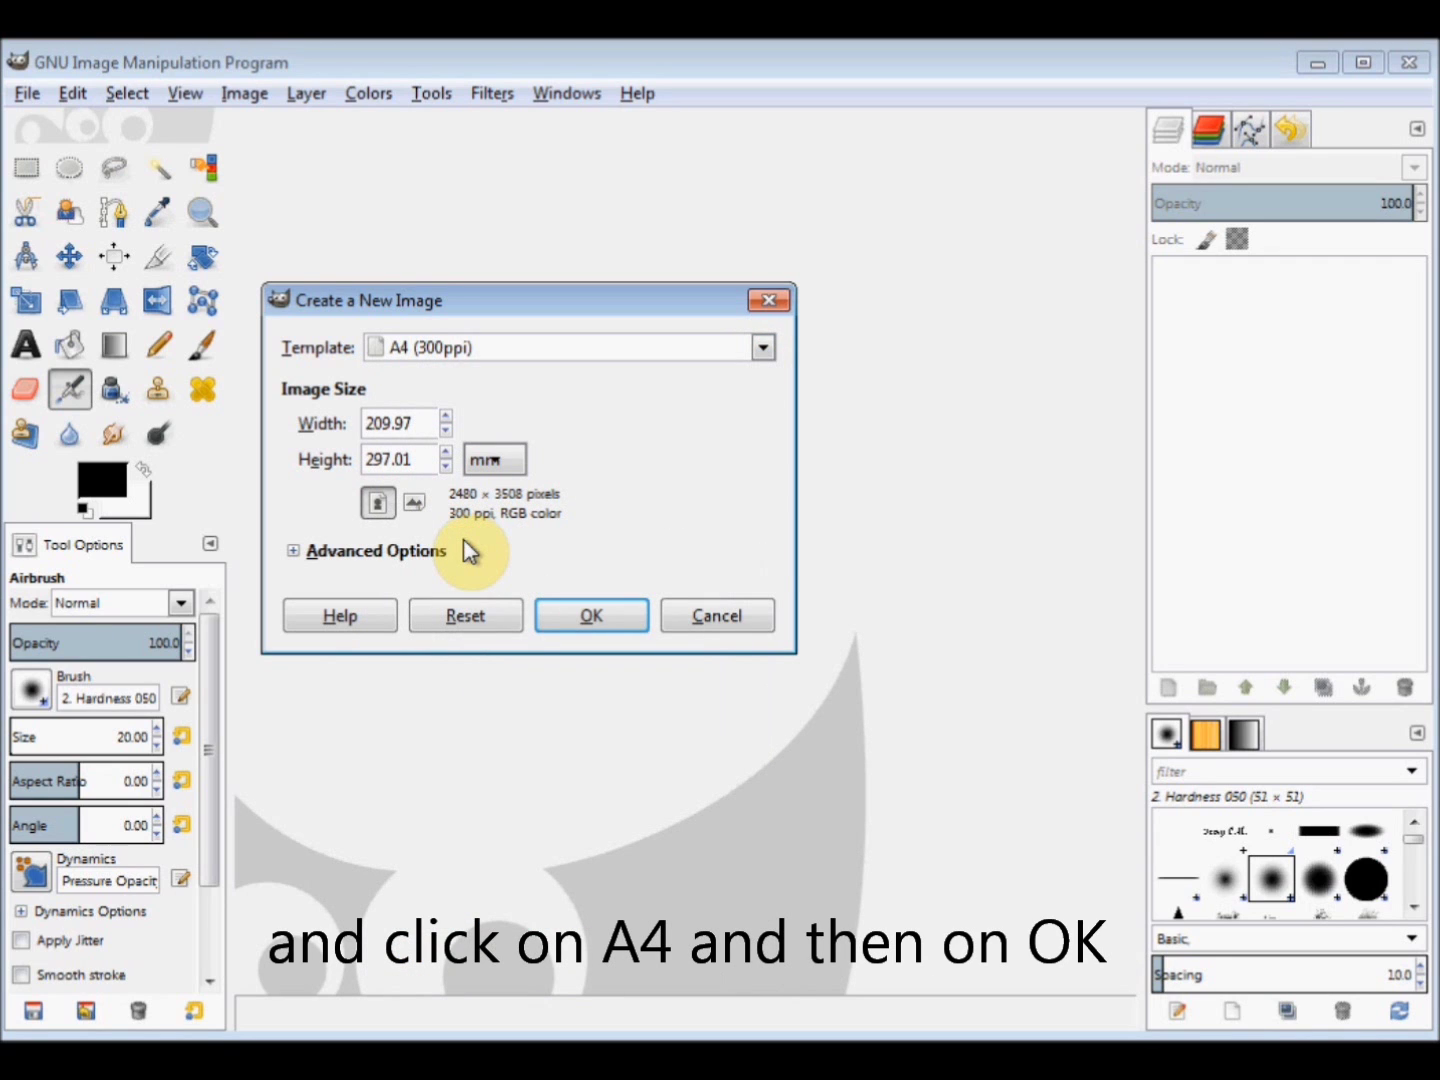
left_click(604, 610)
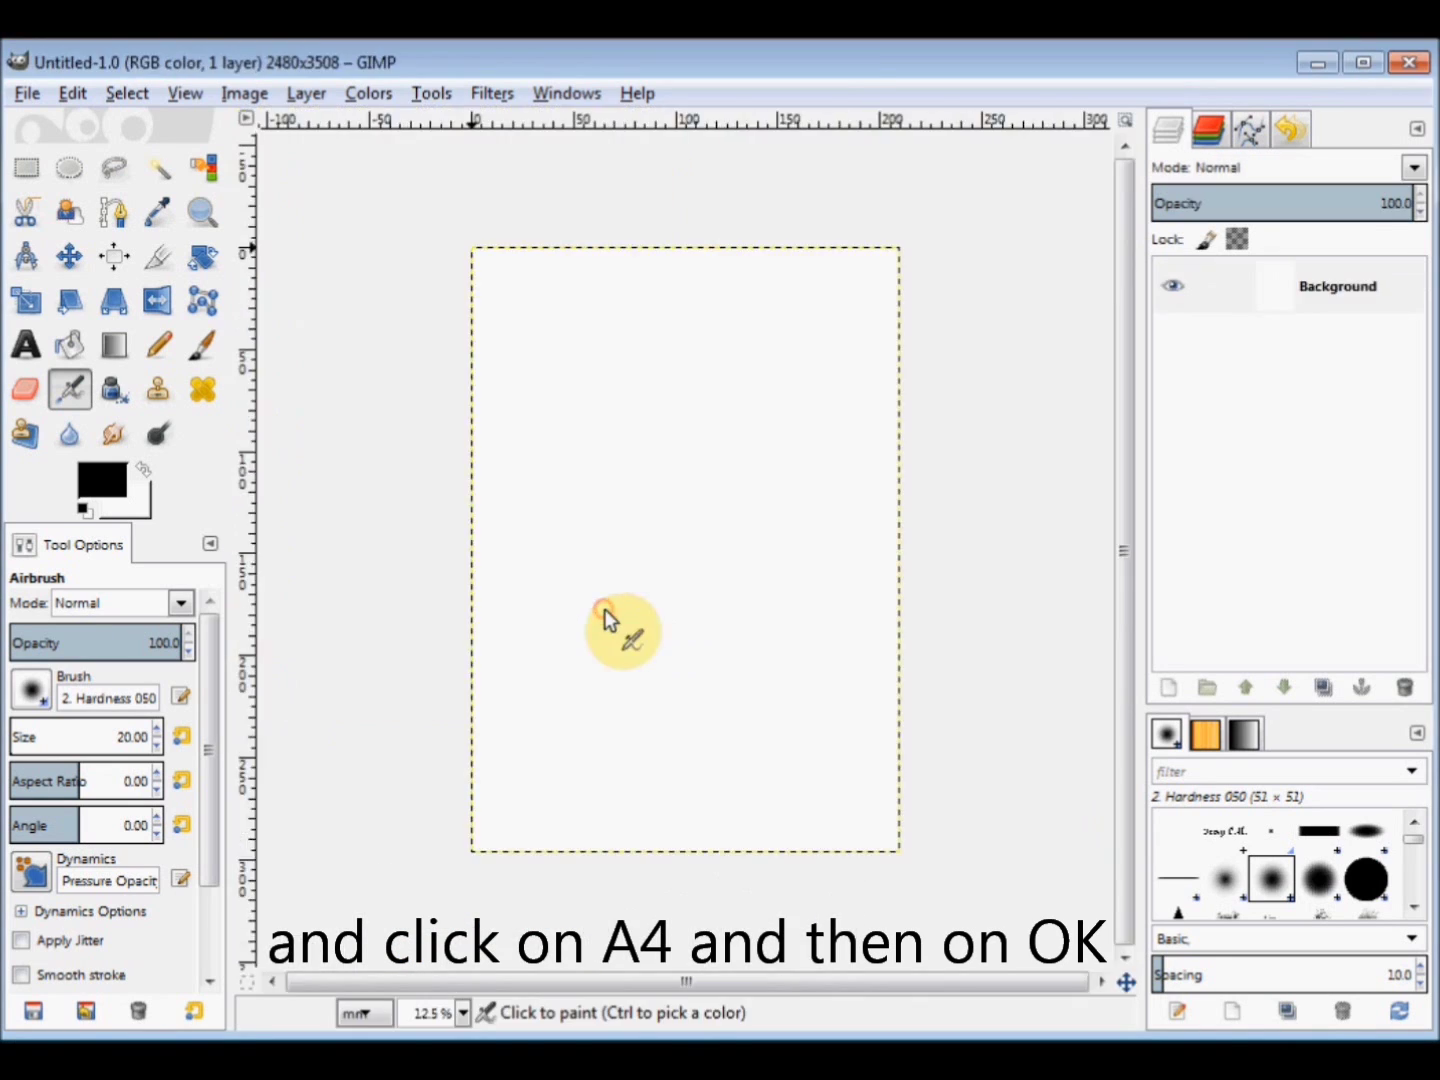
- Open for a4.JPG as a layer on the blank A4 page
left_click(27, 97)
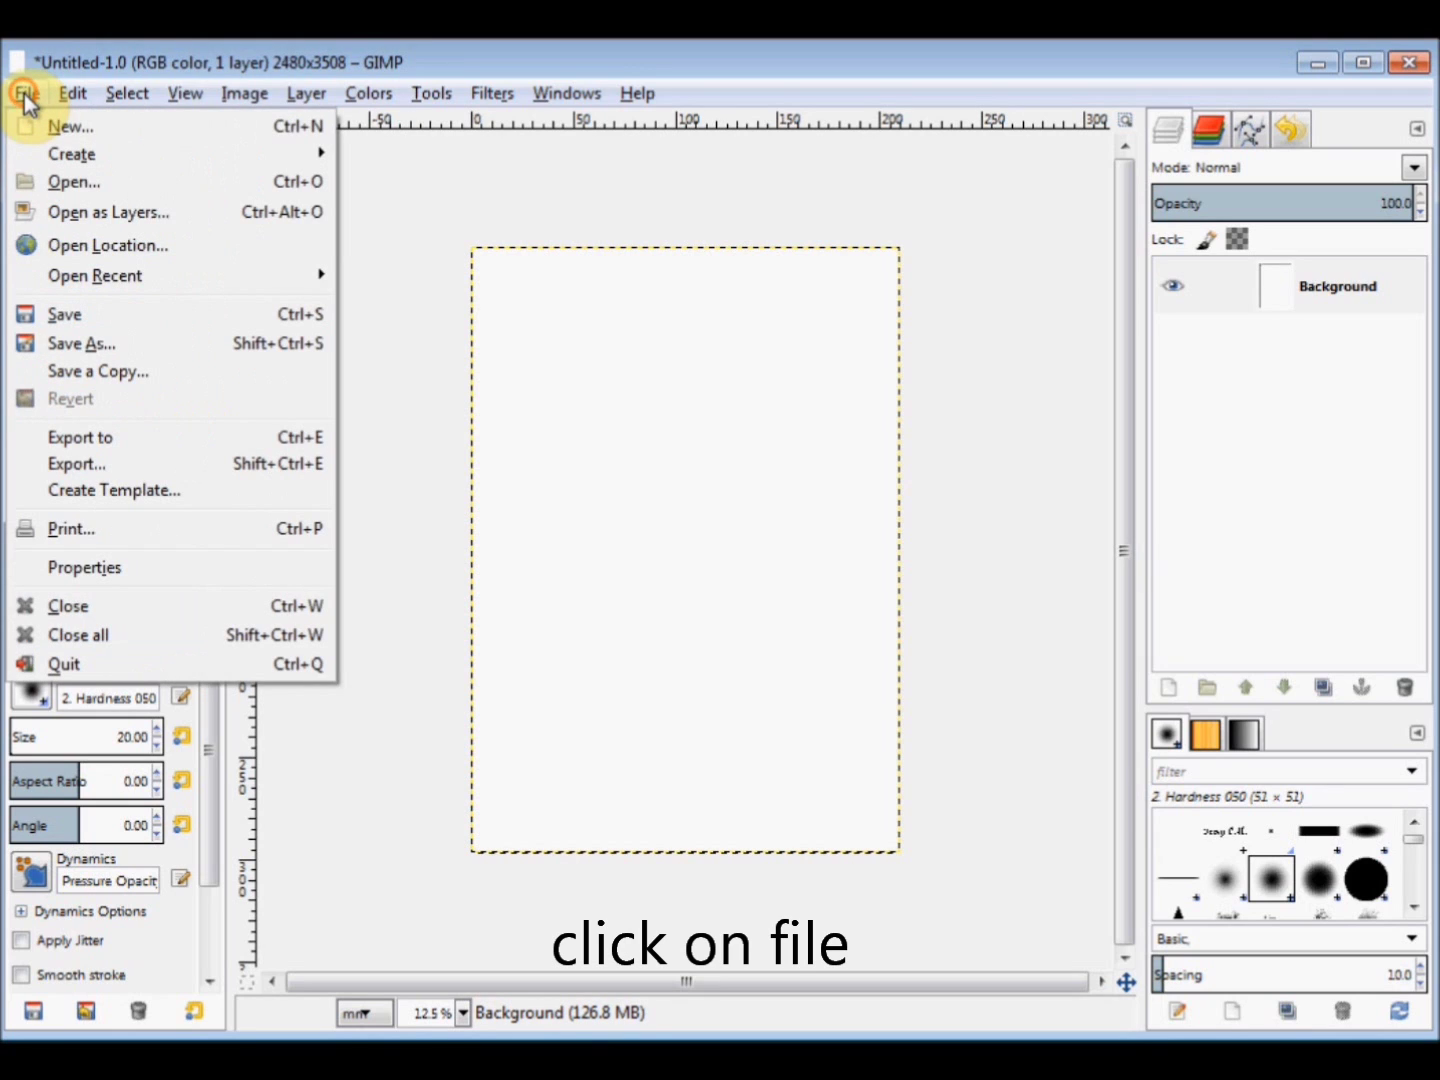
left_click(49, 217)
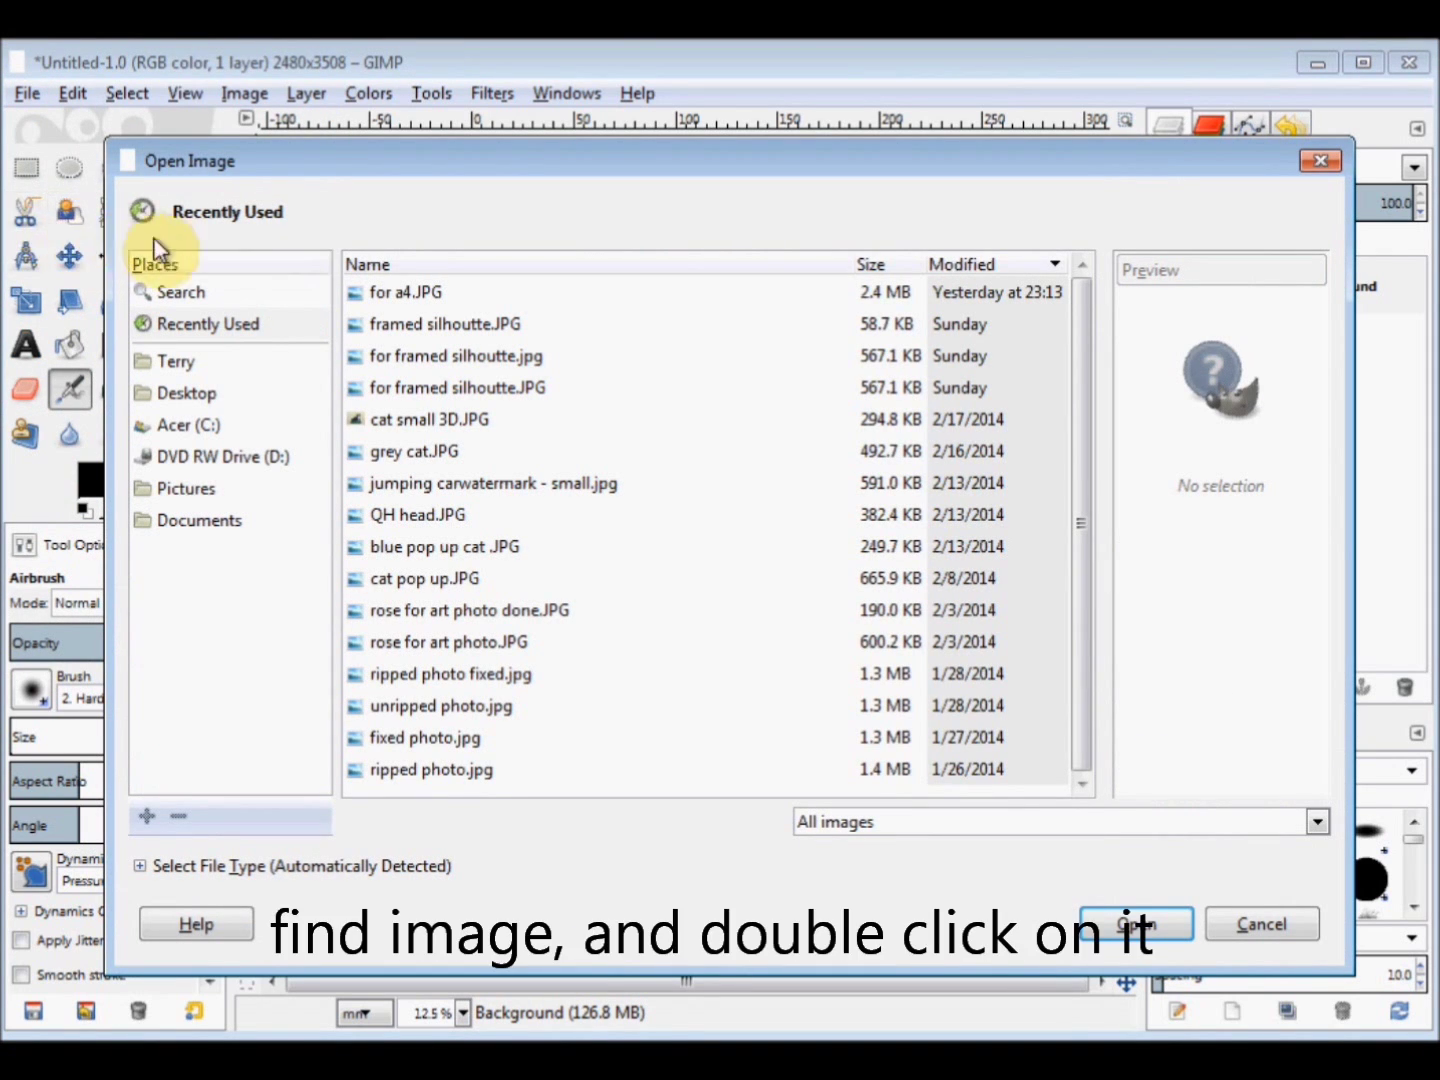
double_click(385, 298)
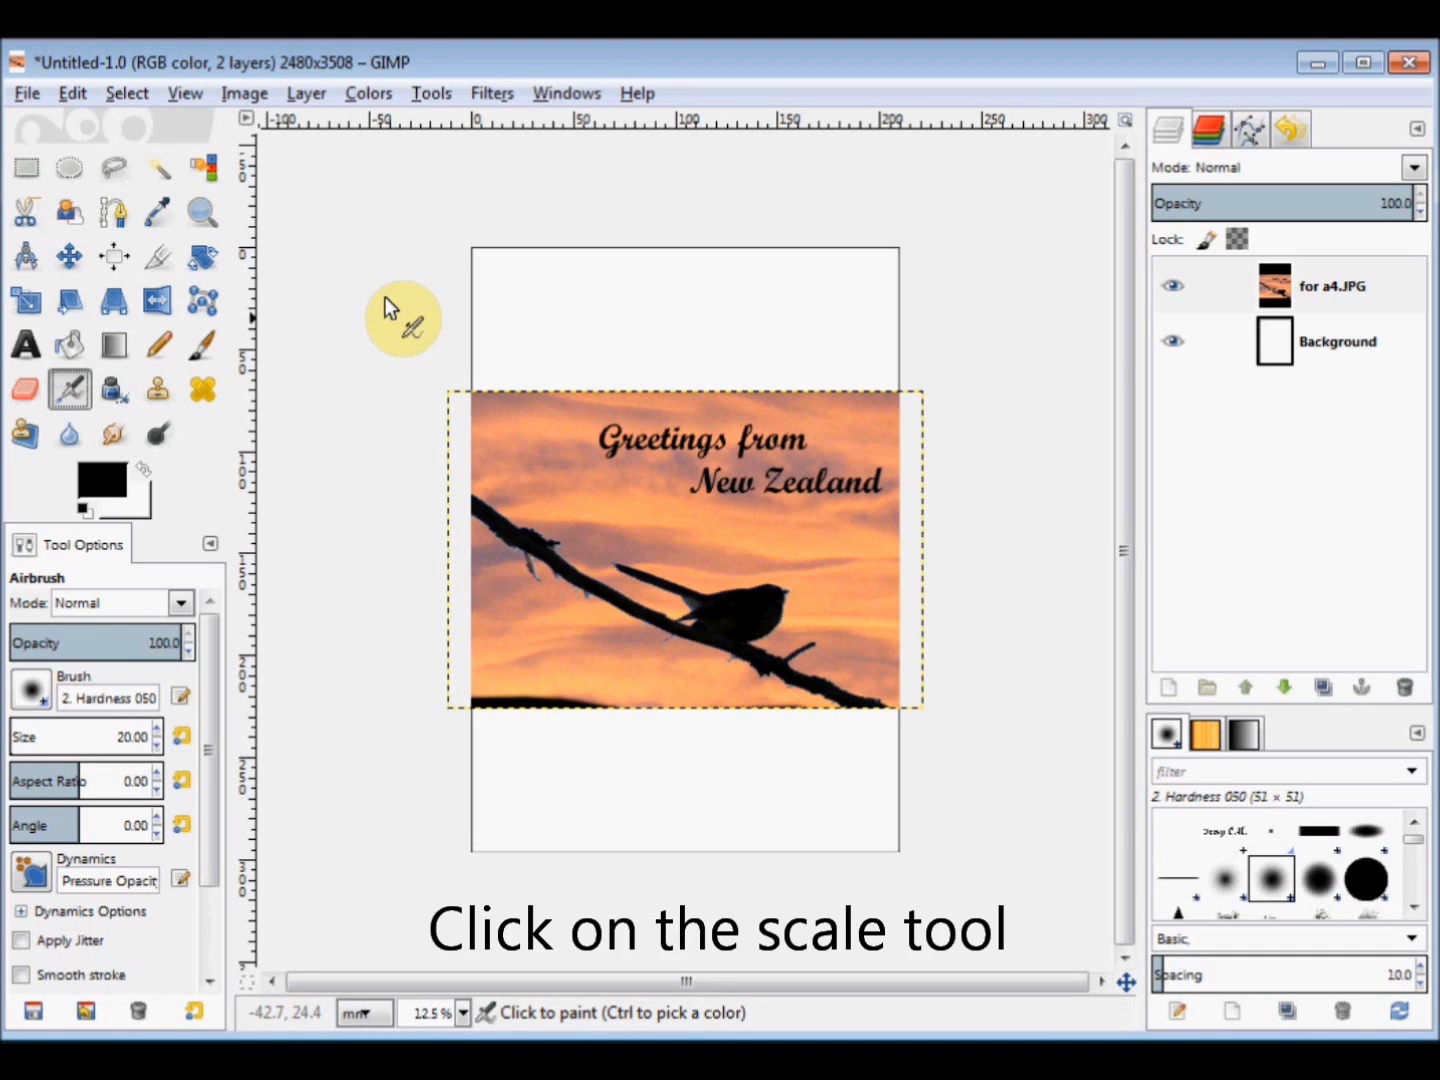
- Scale the for a4.JPG layer proportionally to 95 mm height (142.41 mm wide)
left_click(30, 301)
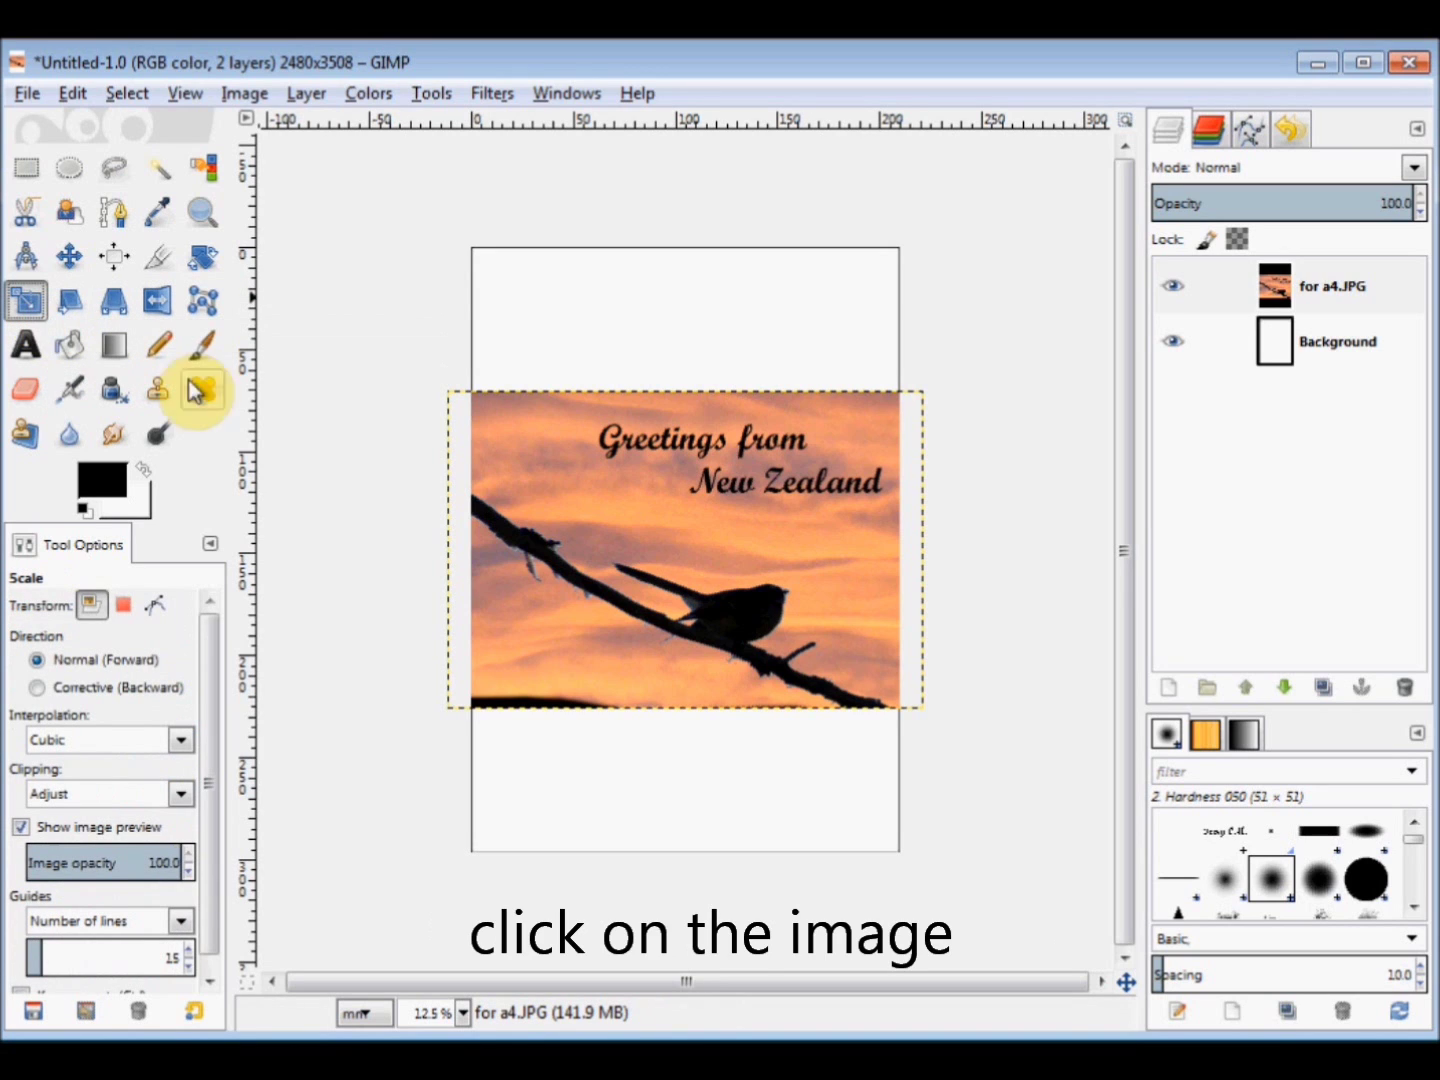
left_click(640, 548)
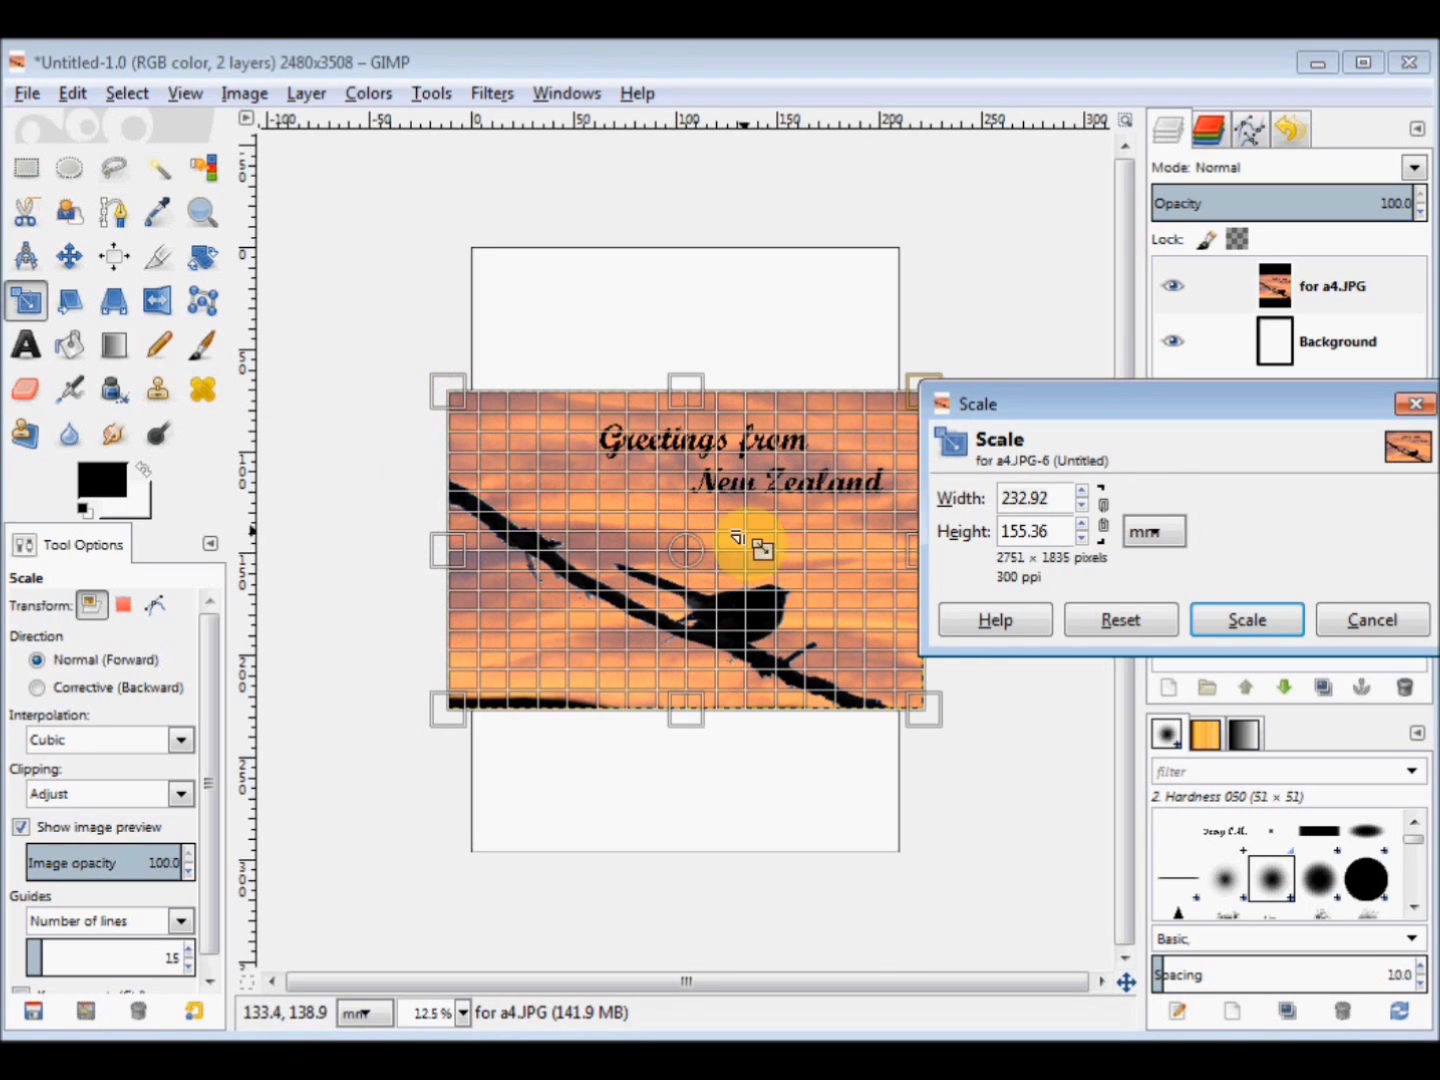
left_click(1105, 530)
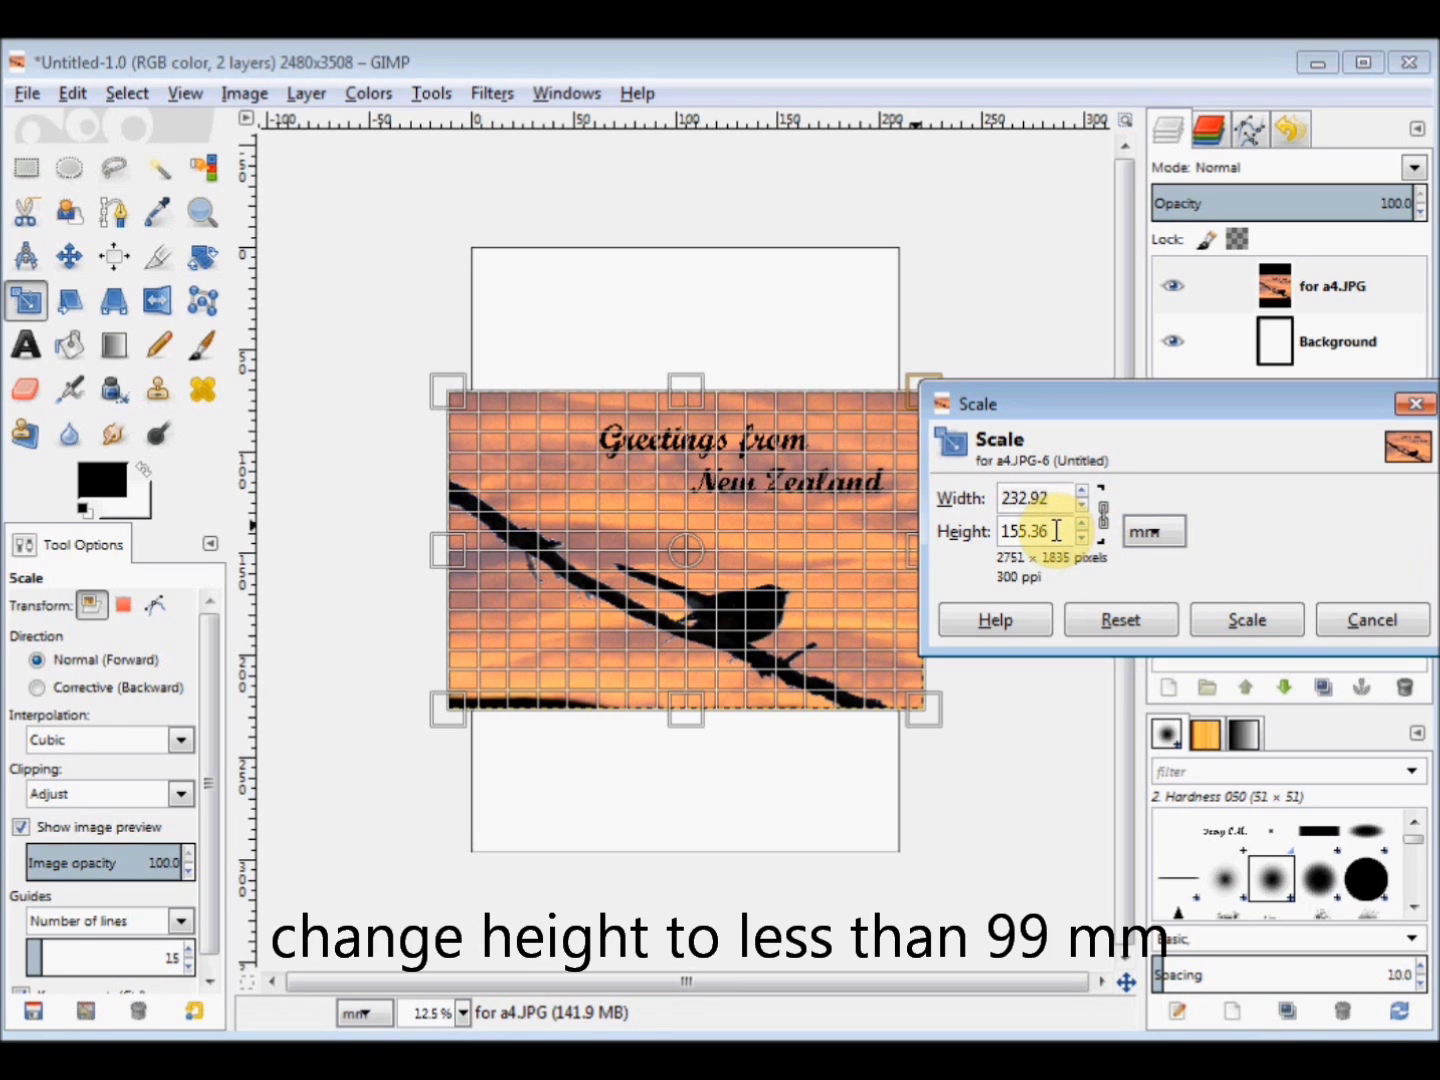
left_click(1000, 533)
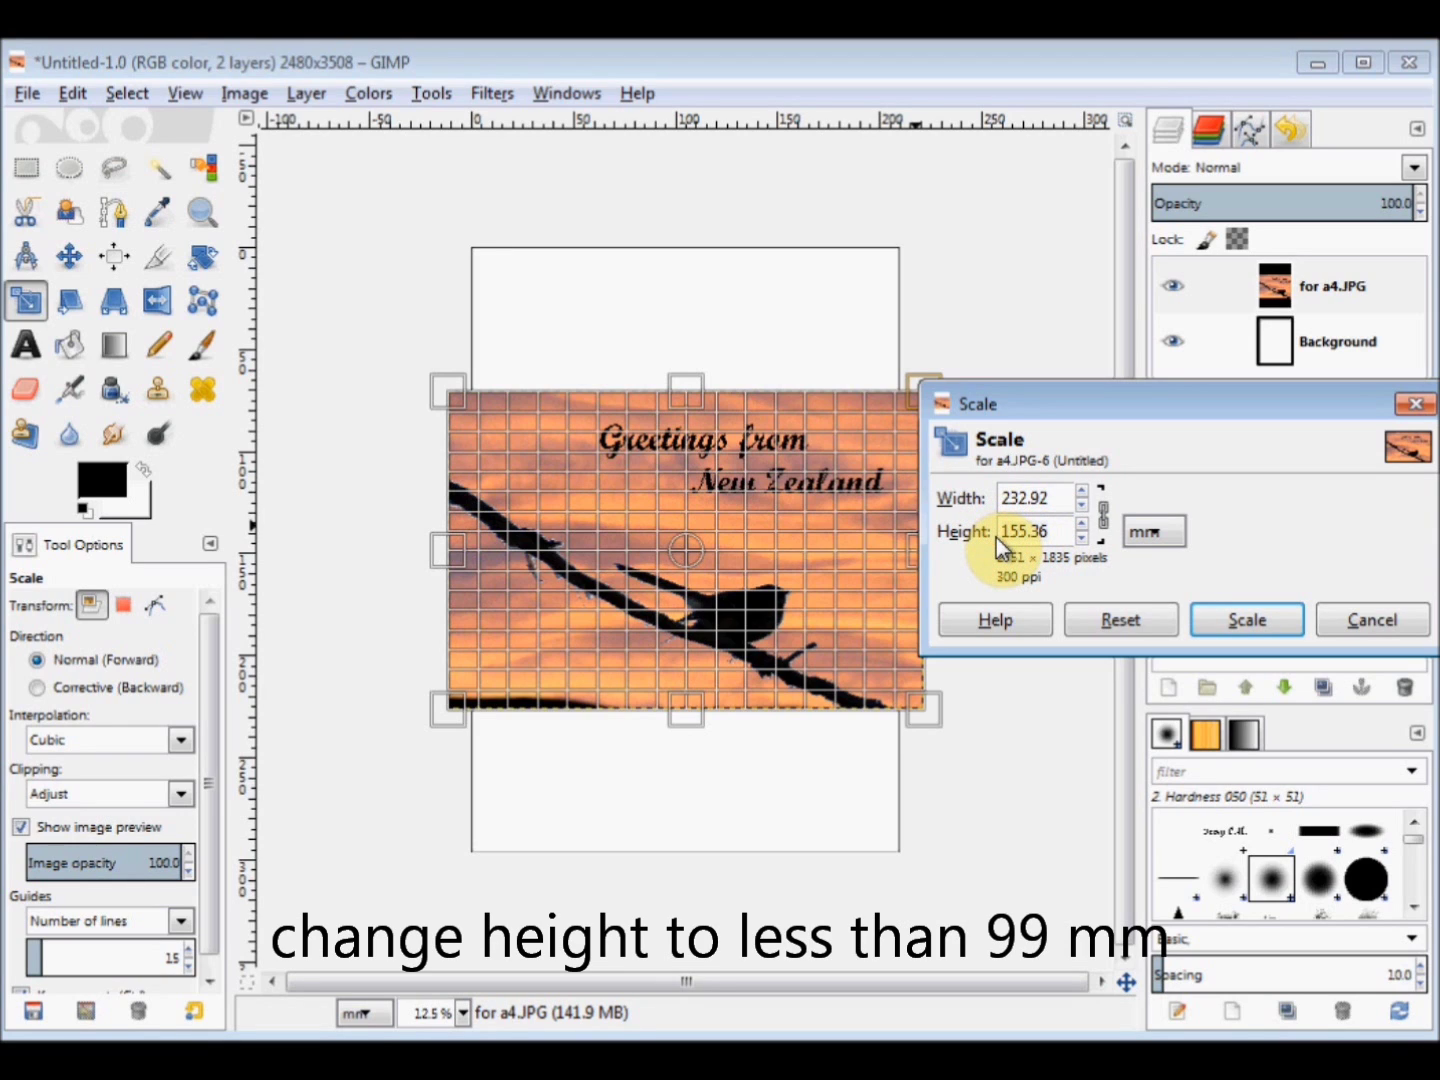
triple_click(1000, 547)
type("9")
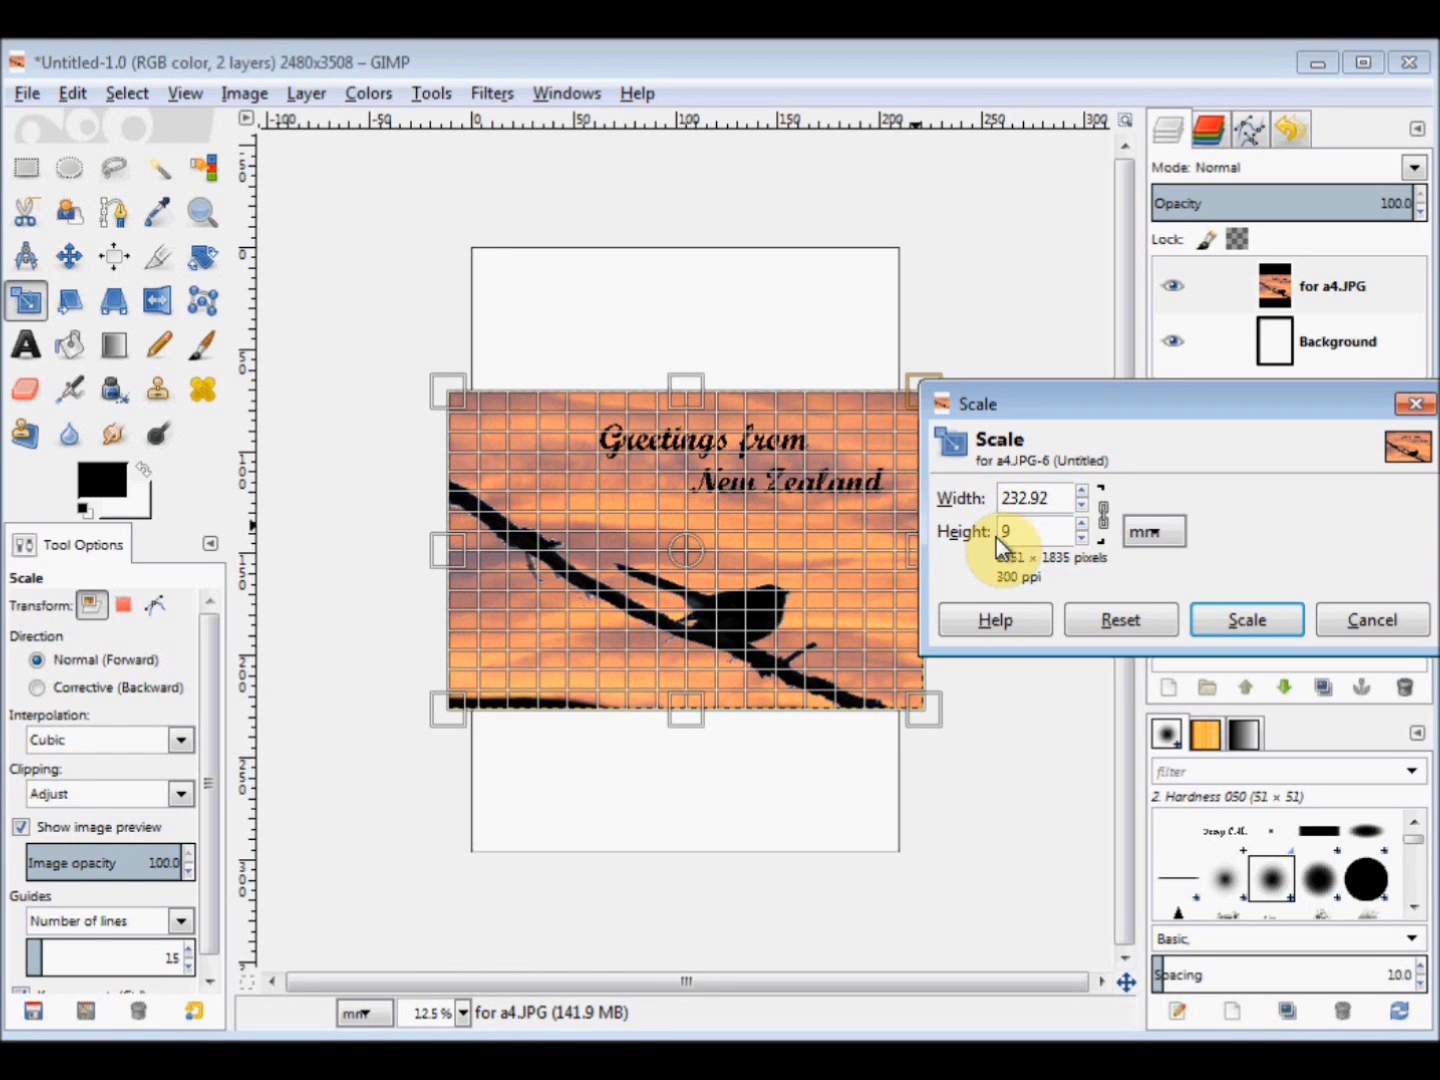
type("5")
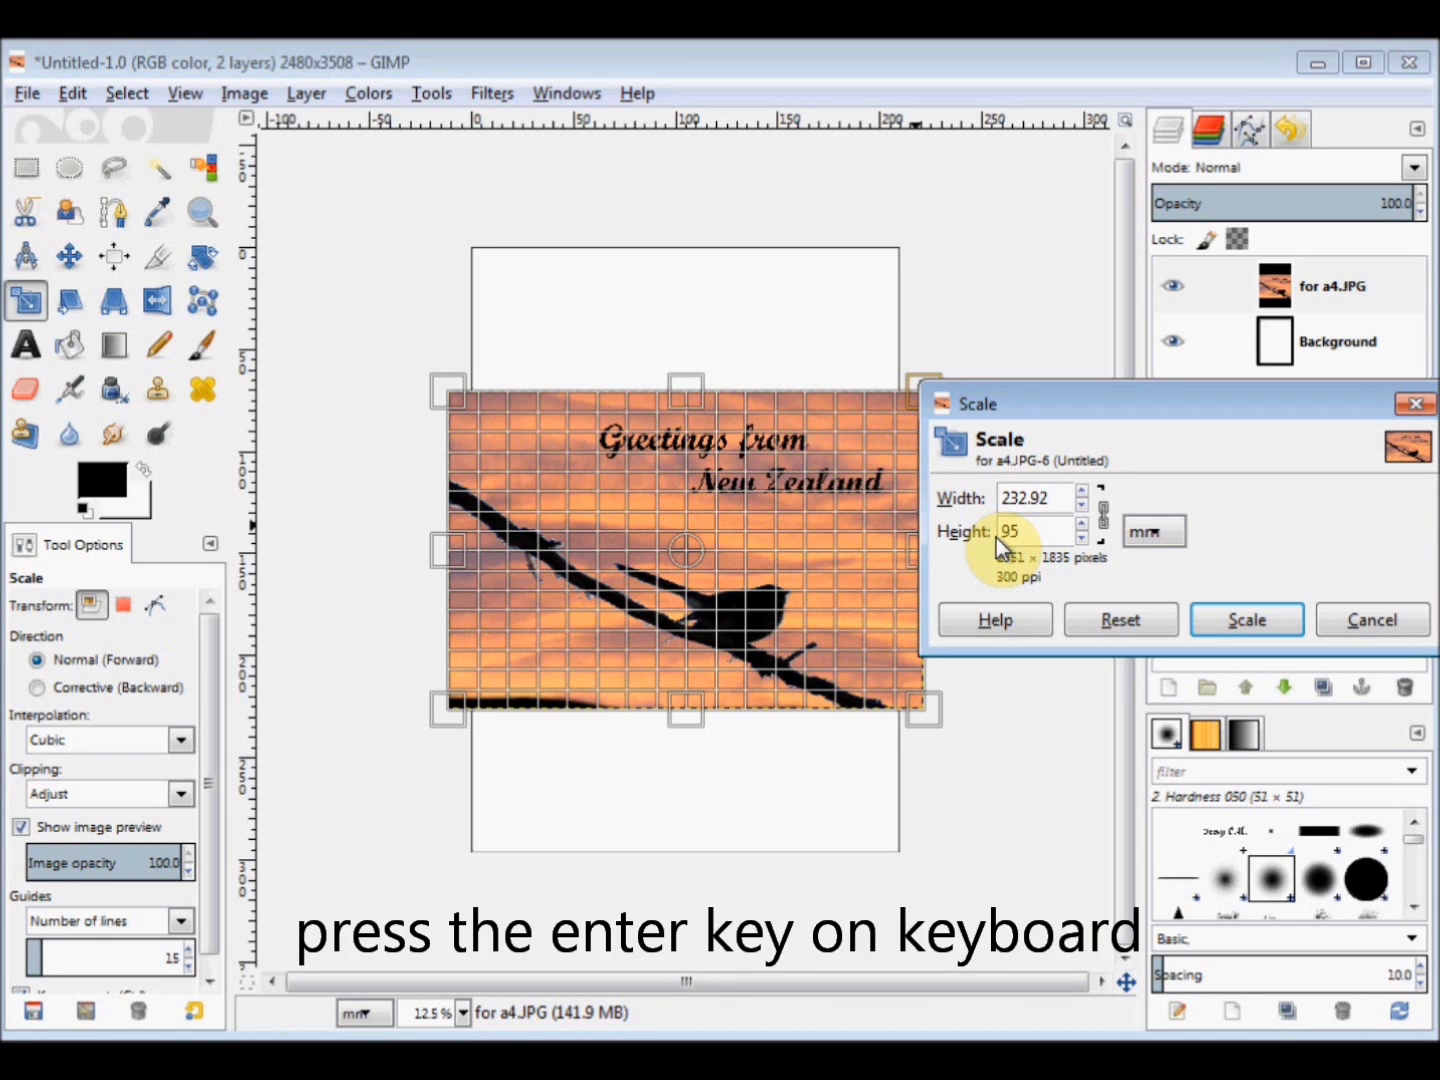
key("Return")
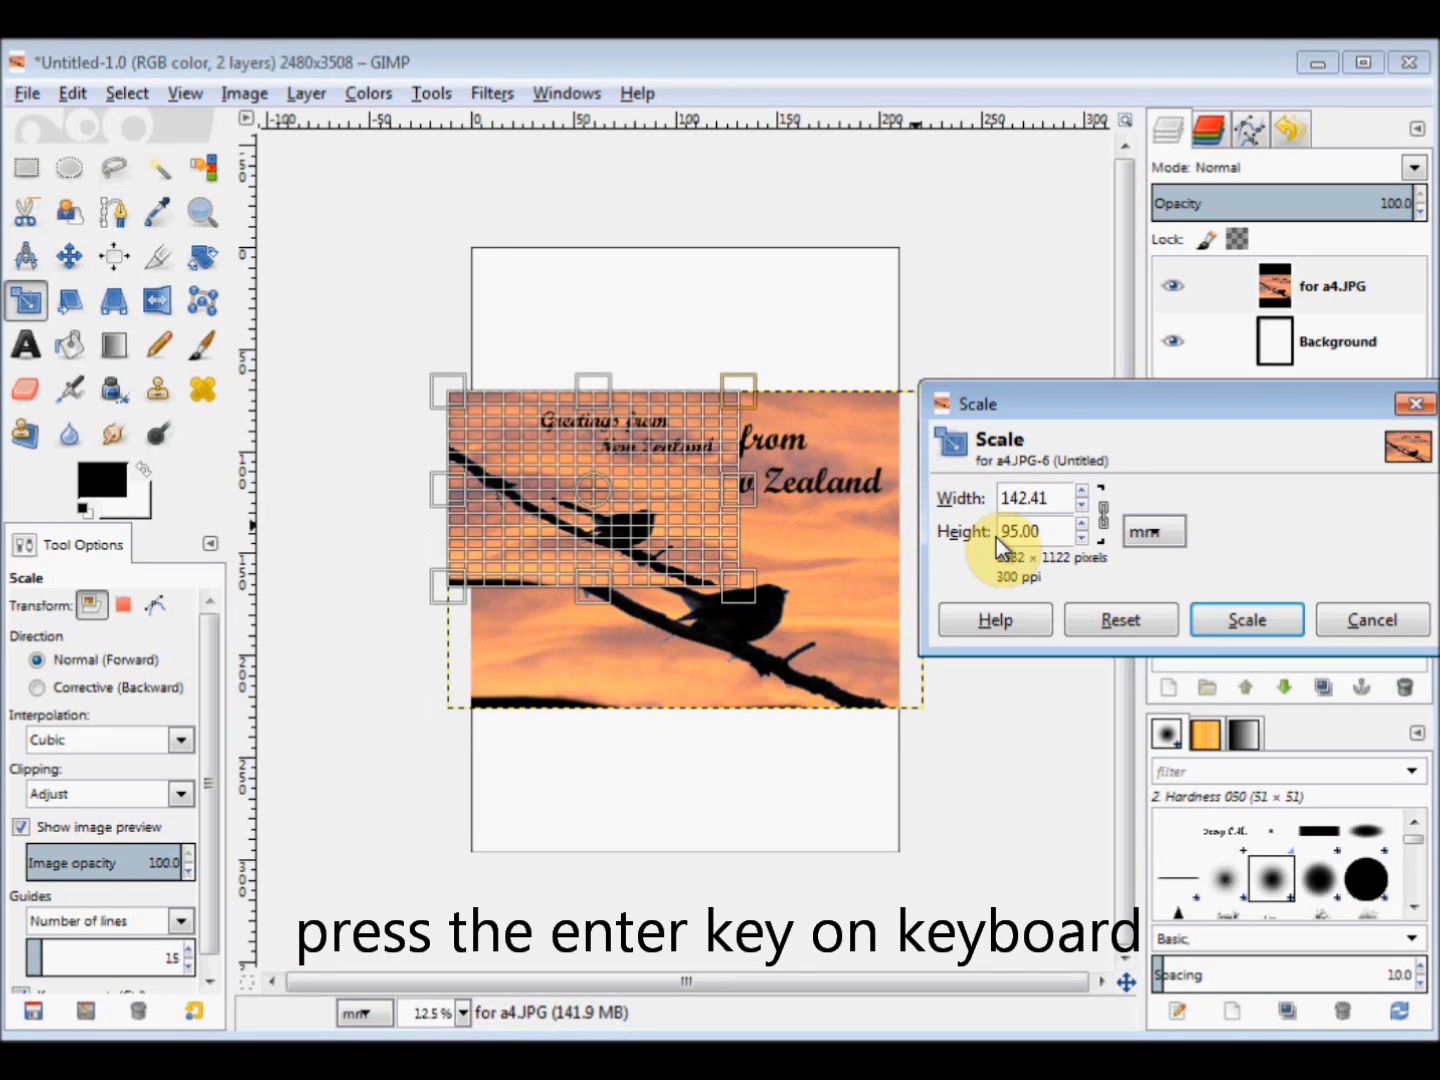
left_click(1255, 622)
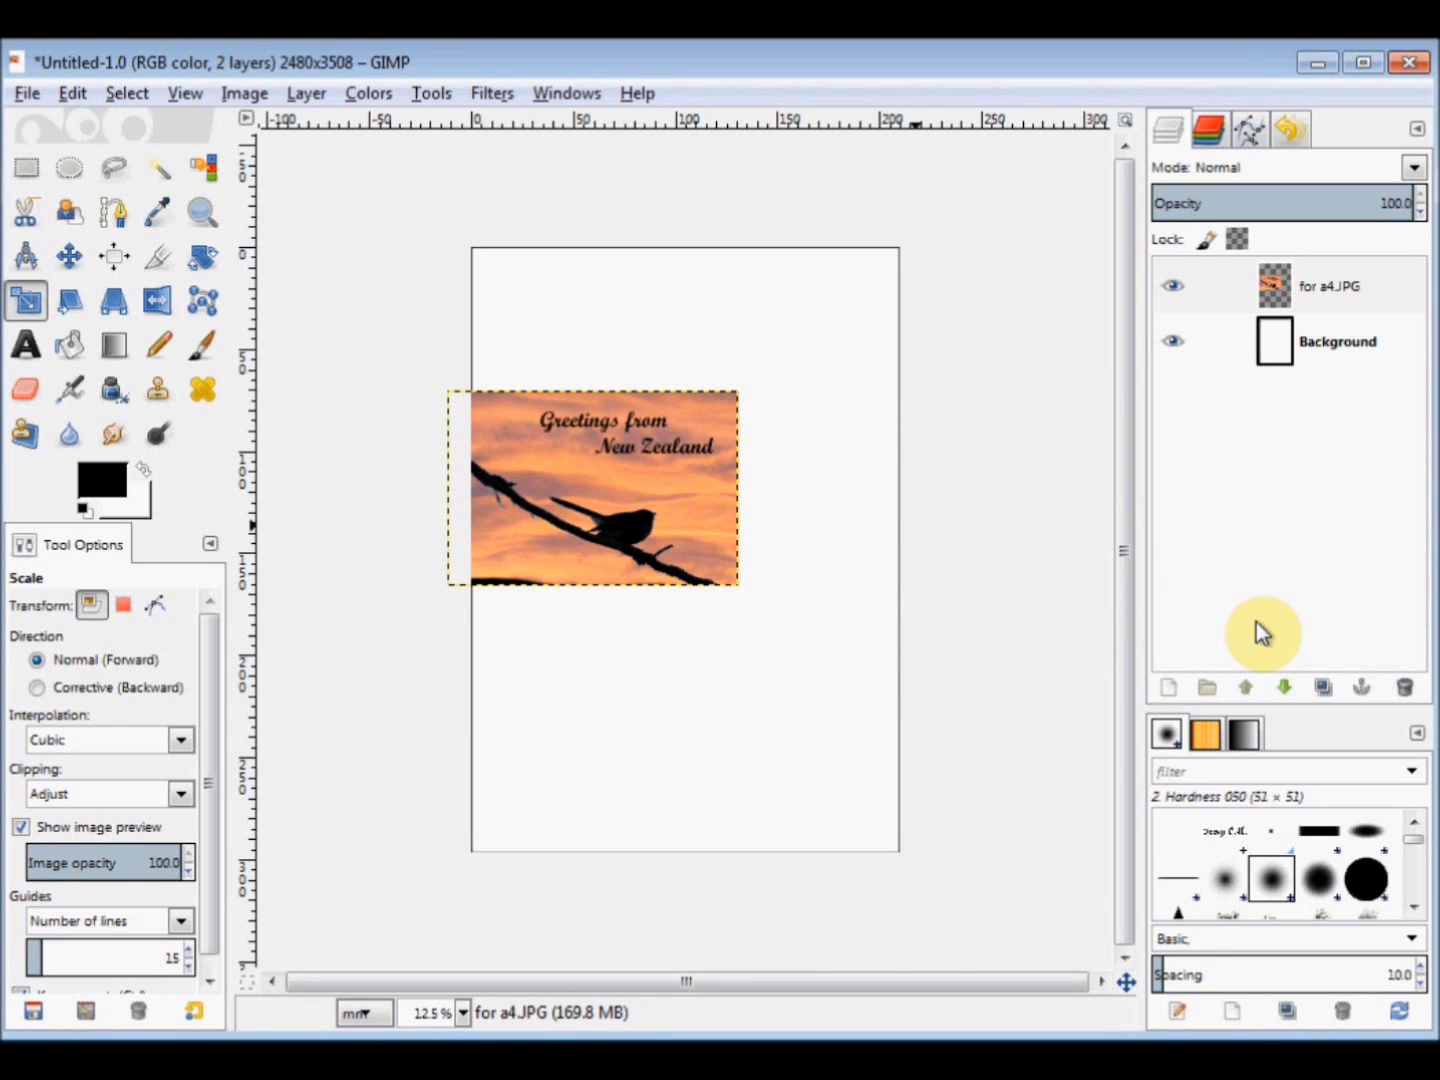
left_click(1322, 689)
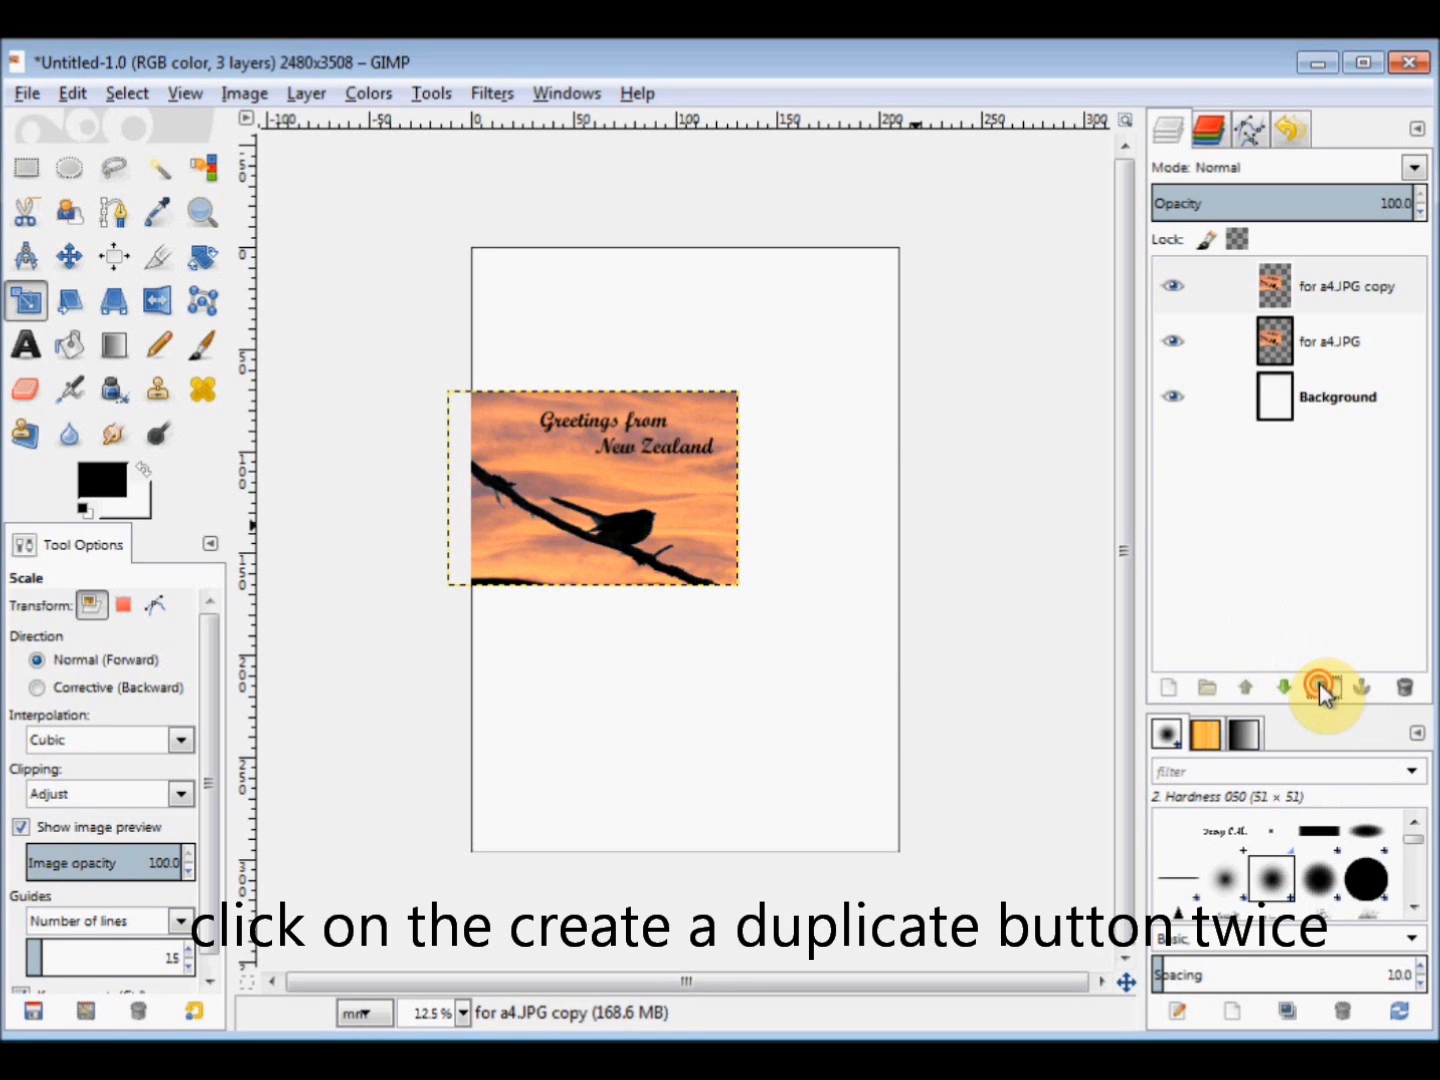
left_click(1322, 689)
left_click(1307, 385)
left_click(1309, 290)
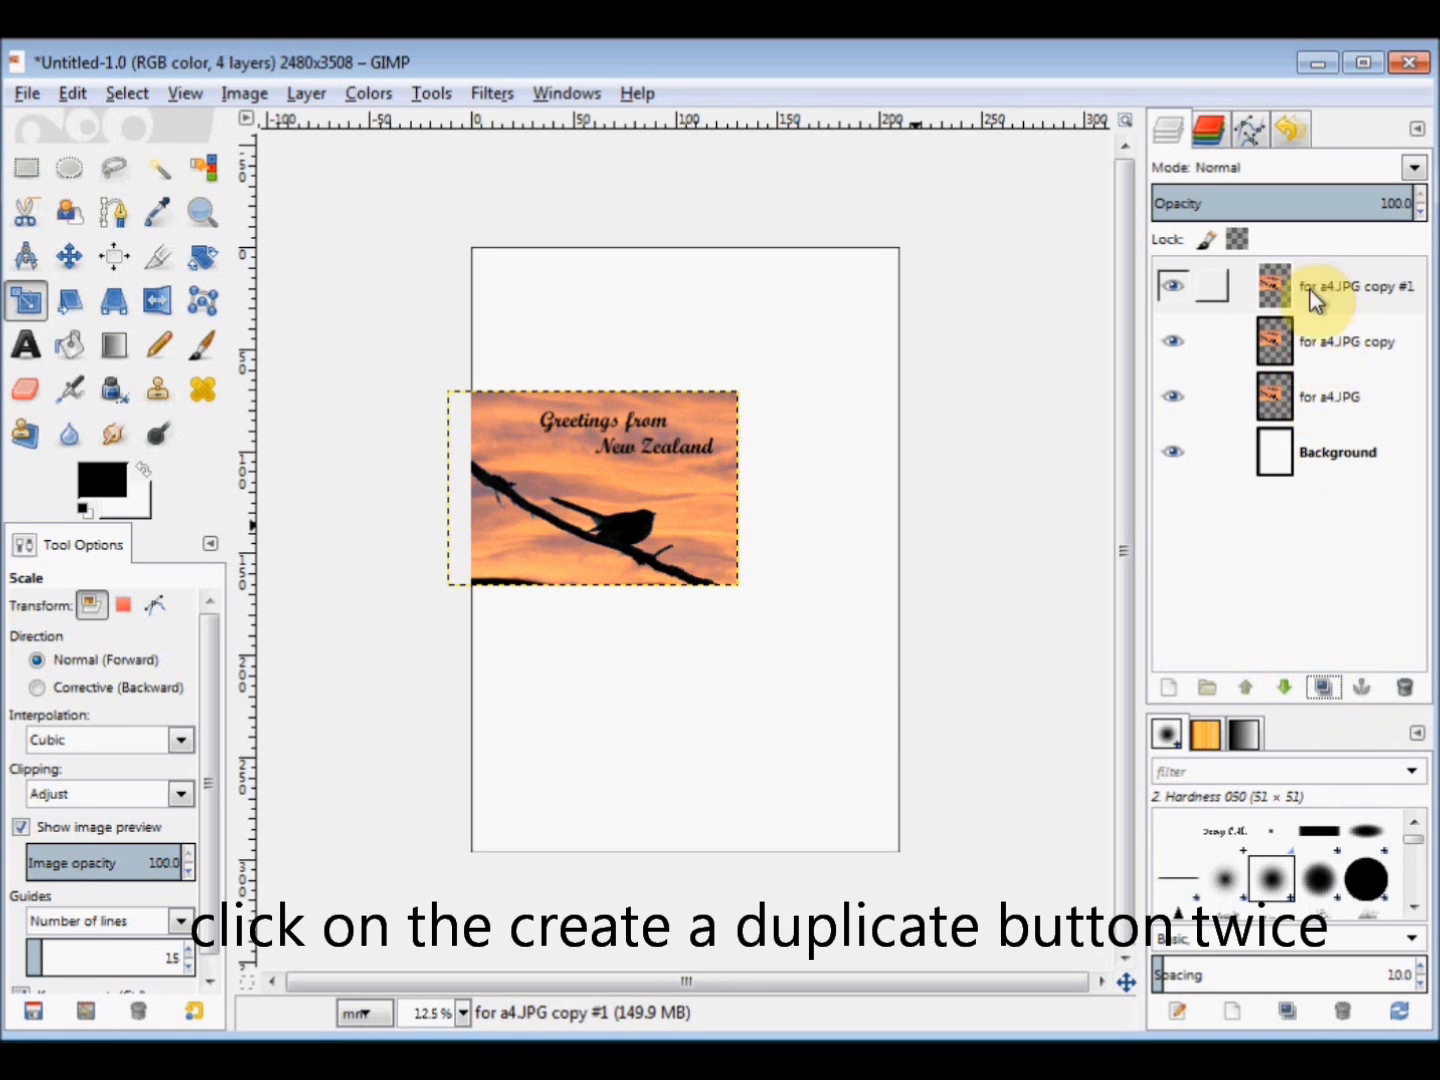
left_click(1308, 409)
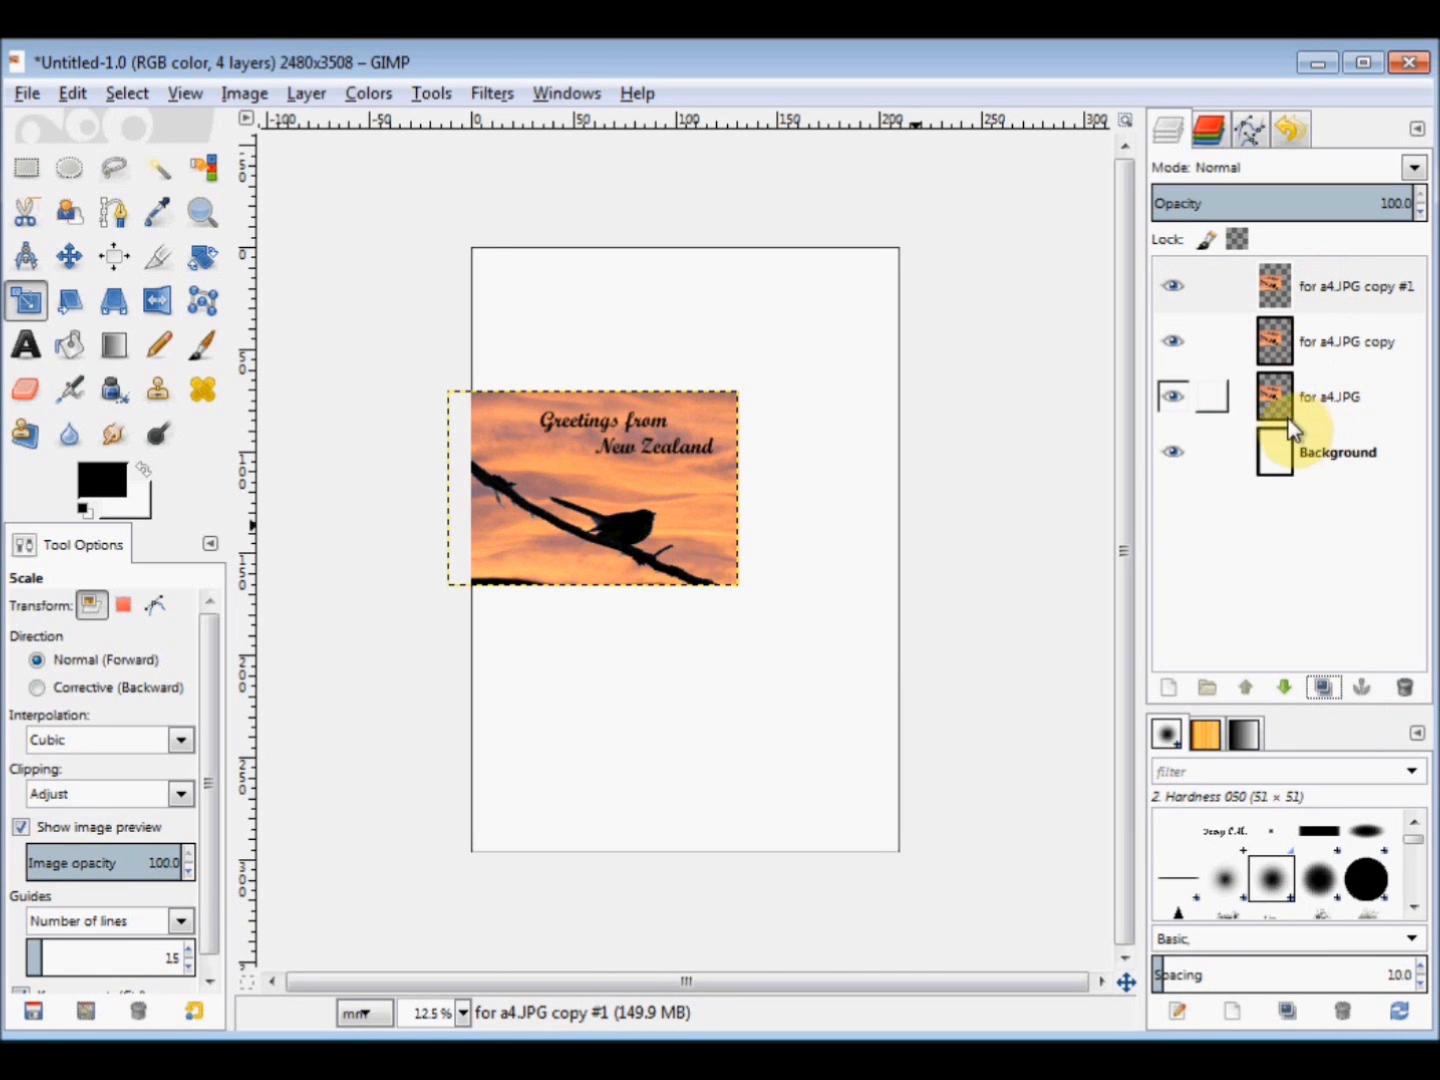
left_click(64, 262)
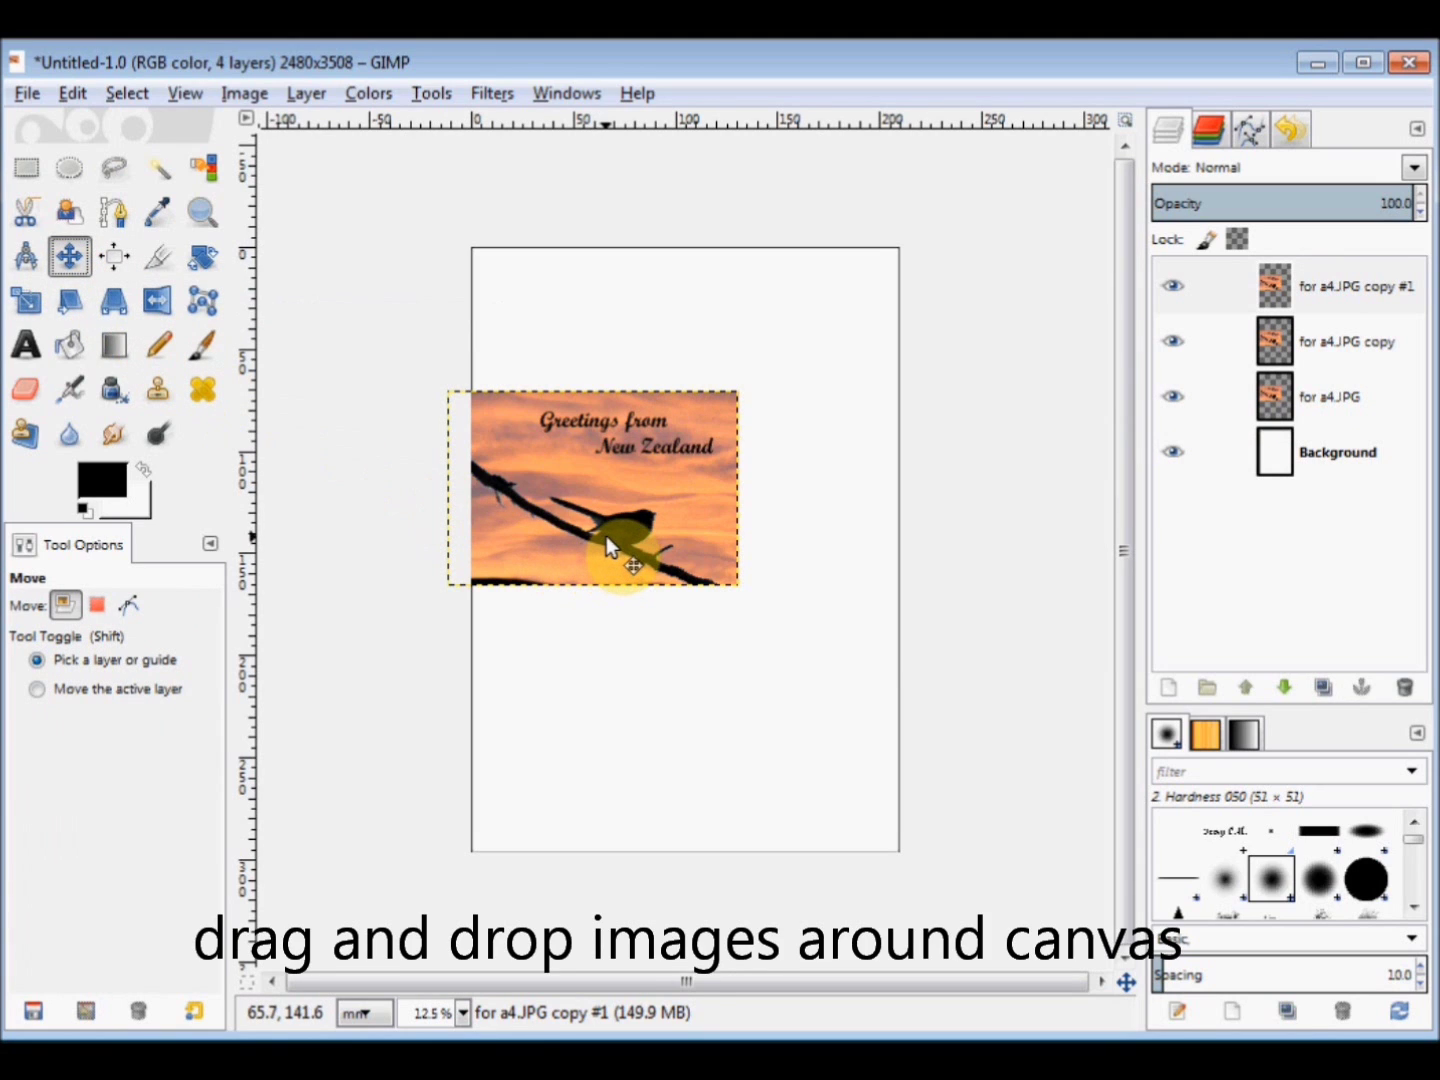
- Drag the three photo layers into a vertical stack at the top, middle and bottom of the page
left_click_drag(607, 535, 642, 794)
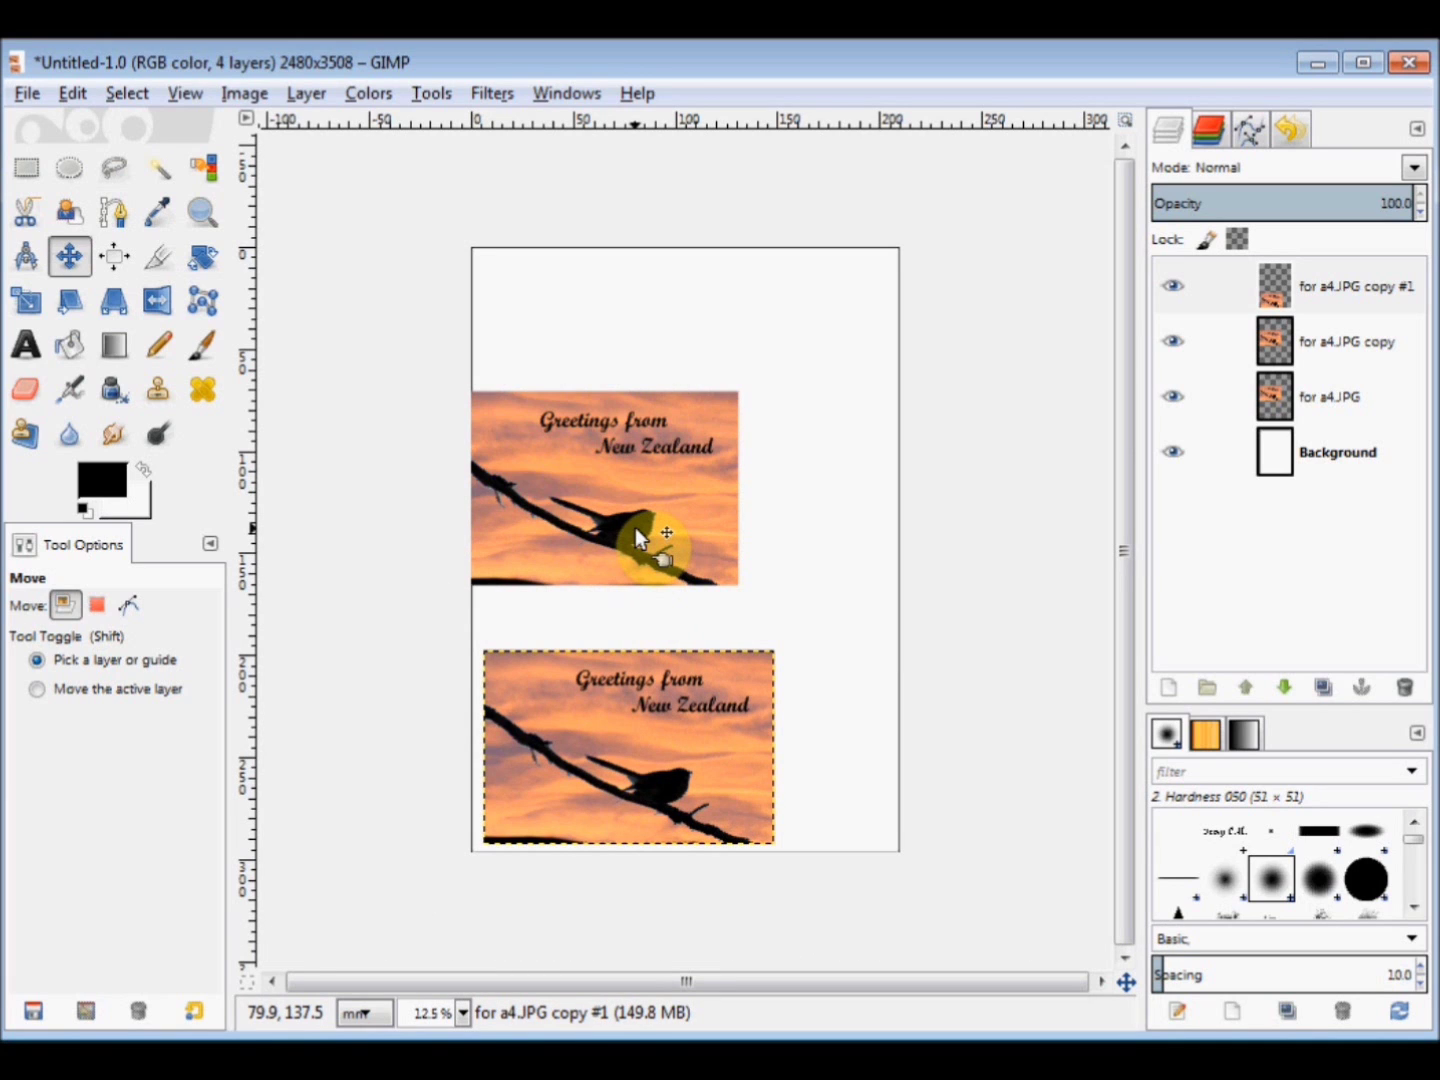
left_click_drag(635, 526, 670, 584)
left_click(662, 409)
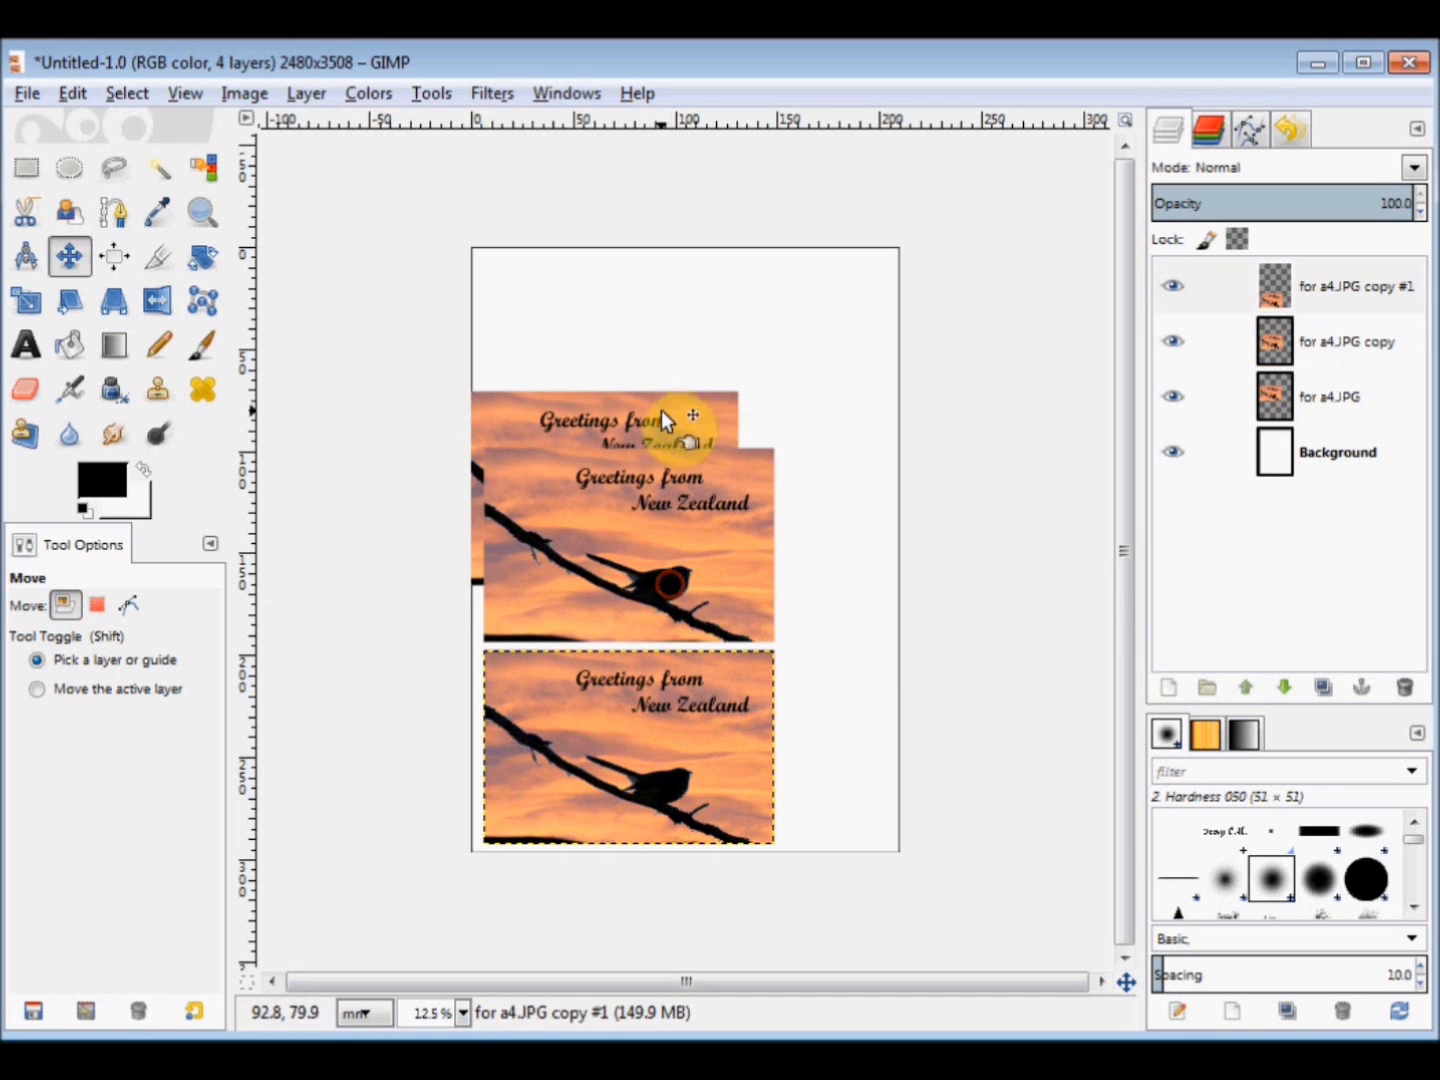
left_click_drag(653, 424, 687, 283)
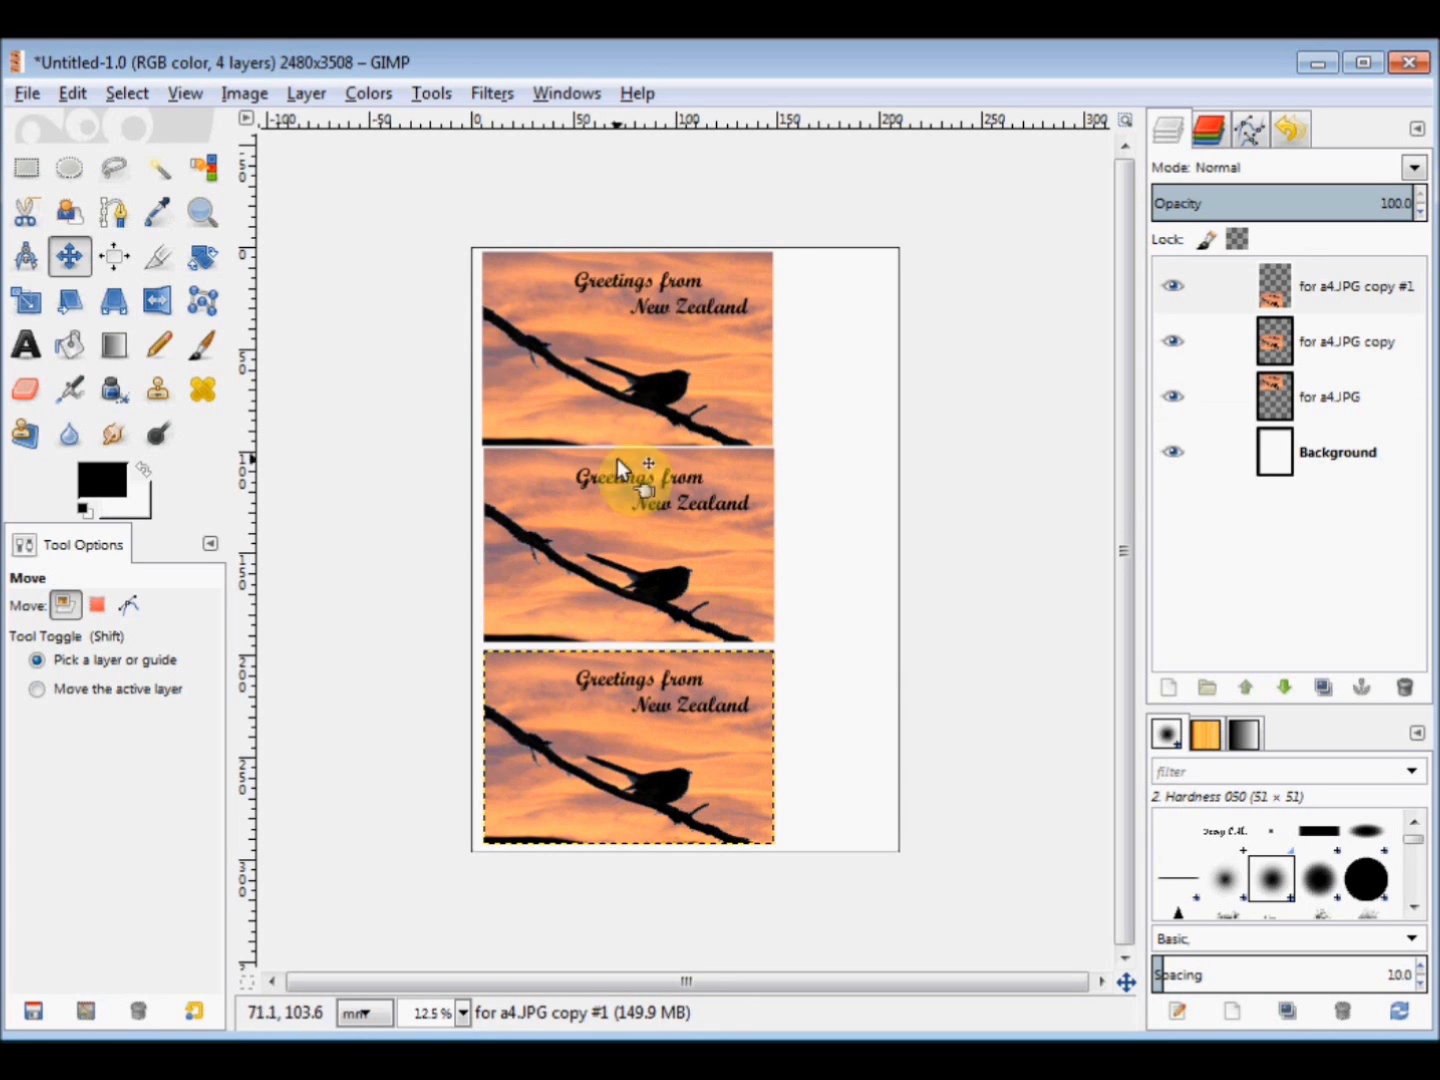
left_click_drag(615, 505, 614, 508)
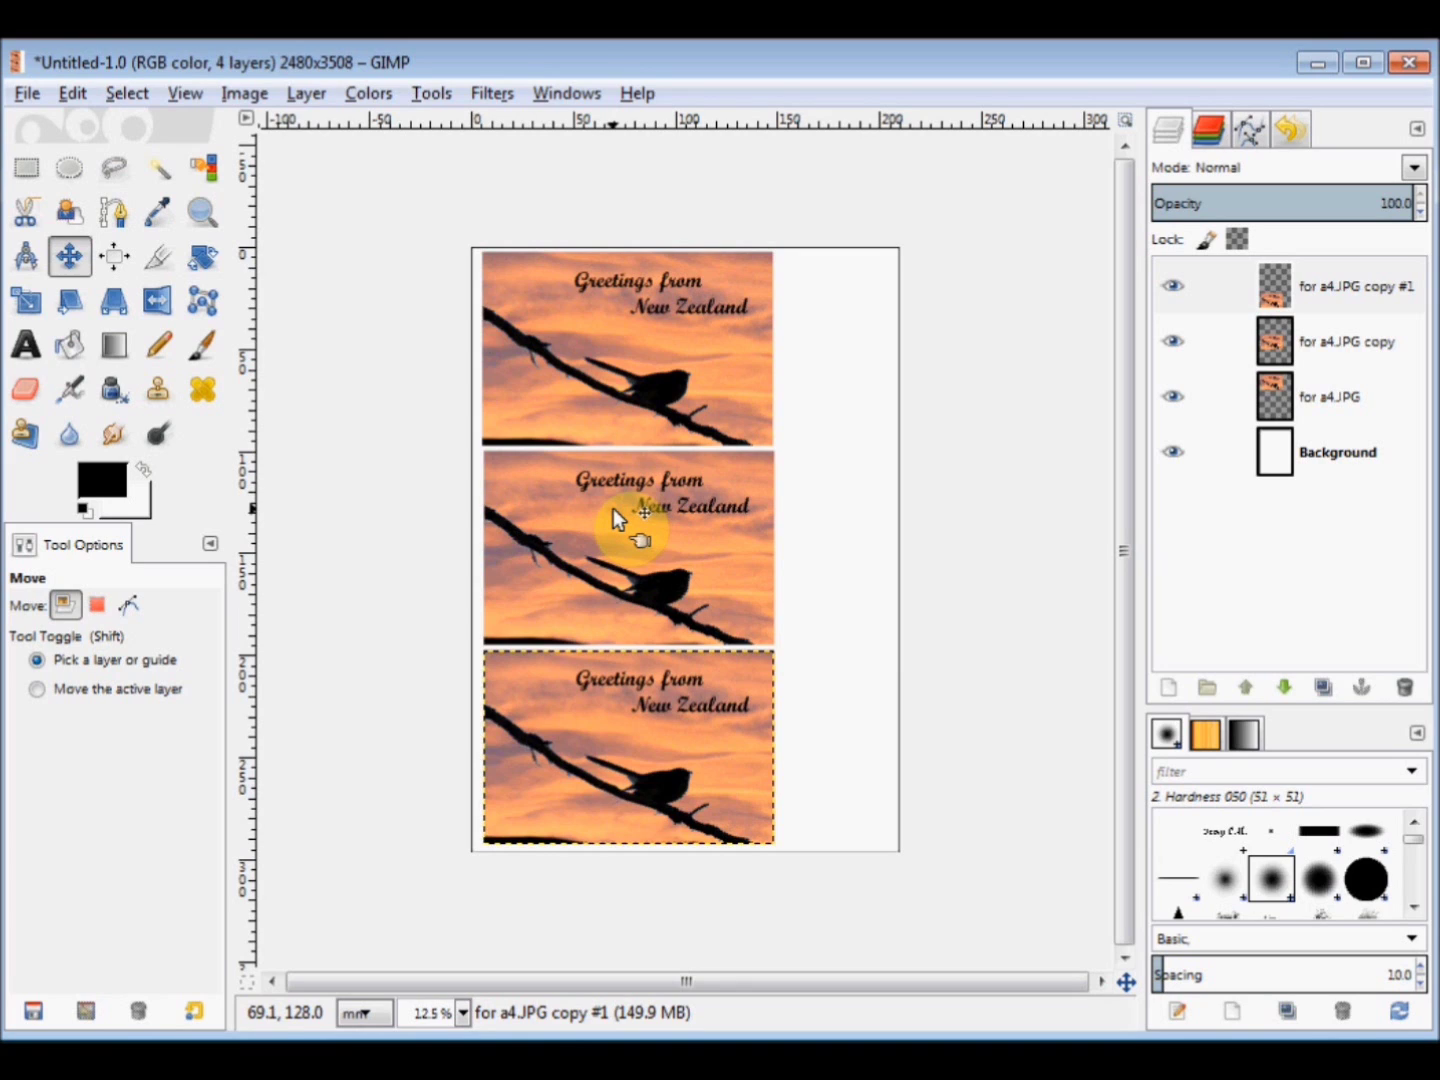
left_click(603, 446)
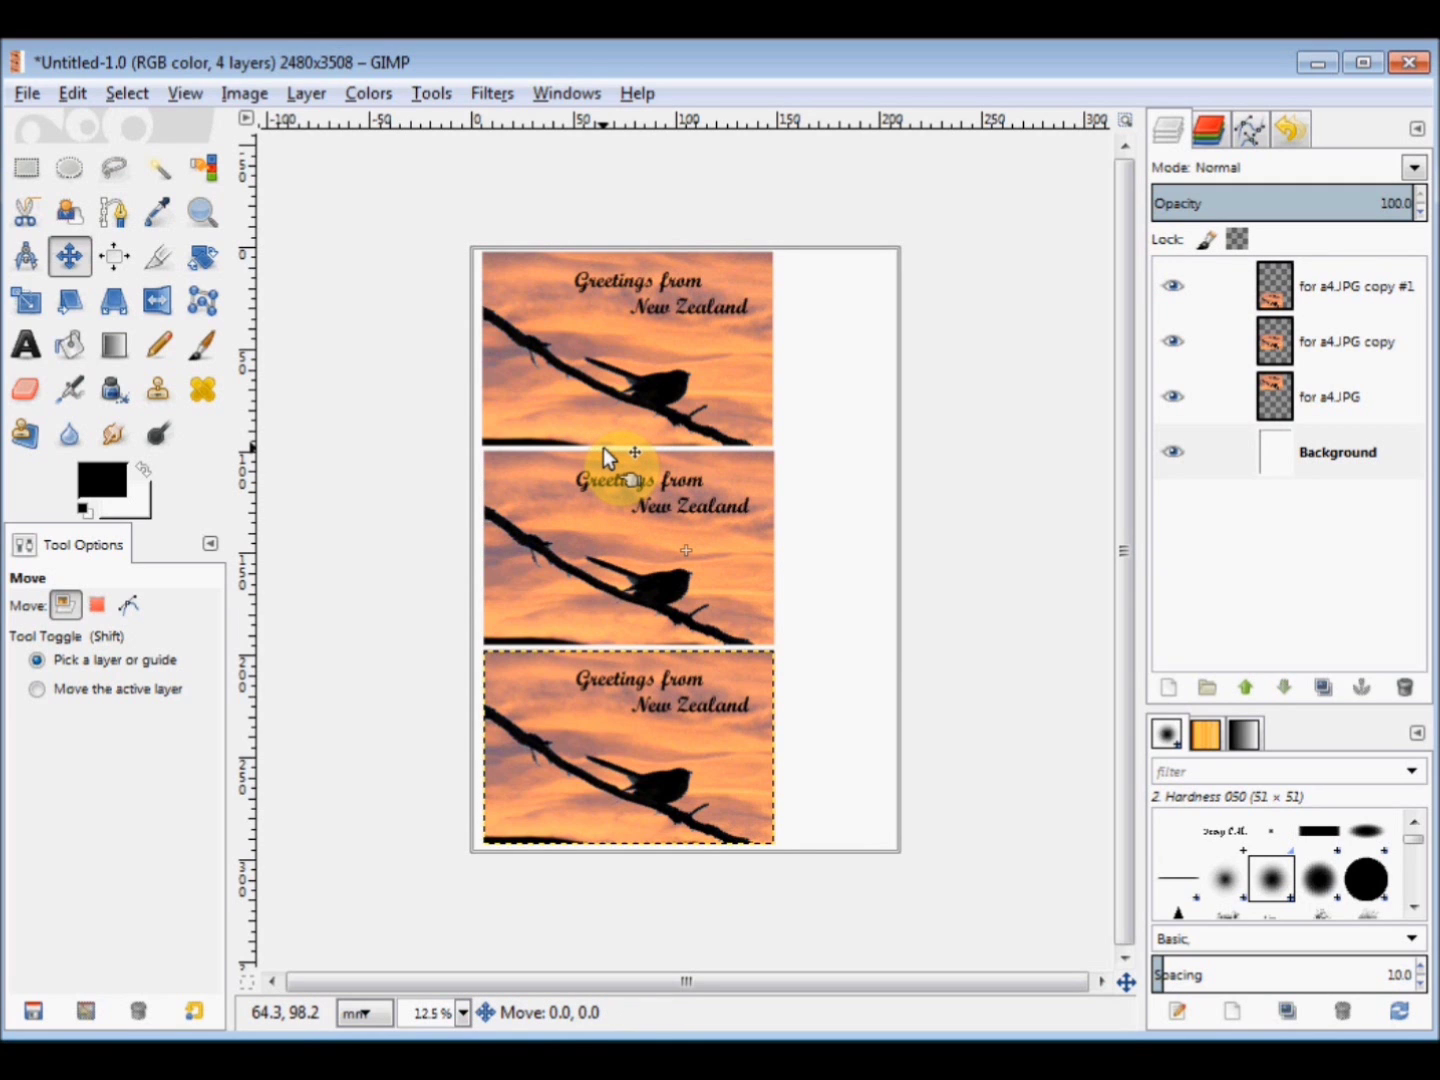
left_click_drag(603, 447, 740, 462)
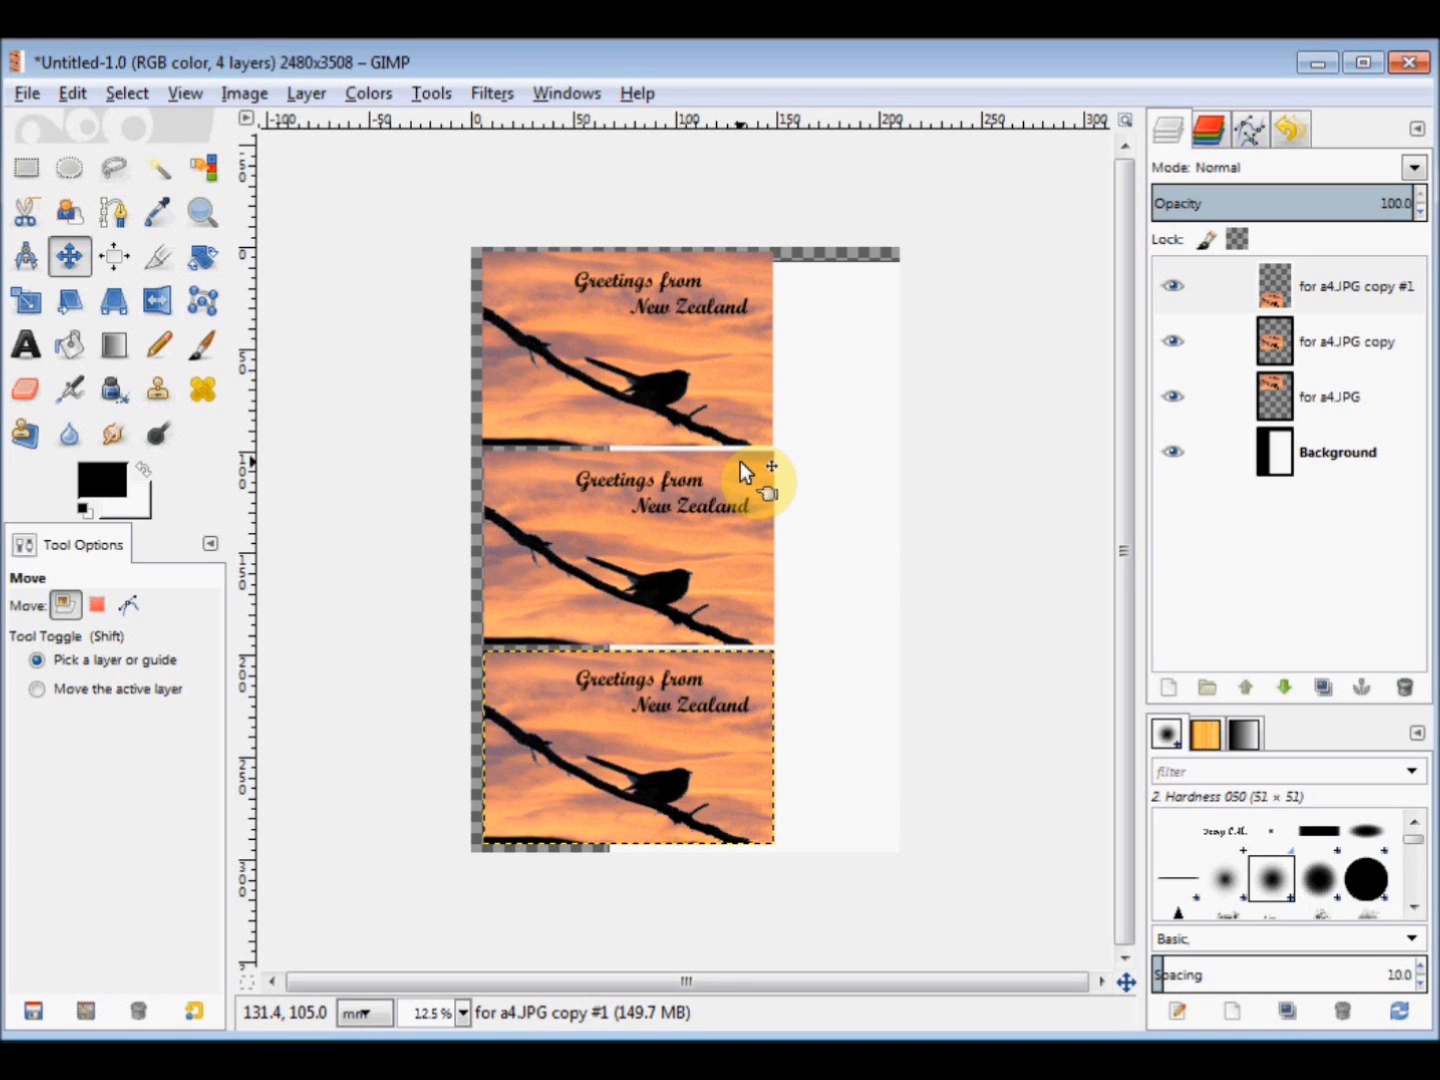
left_click(74, 95)
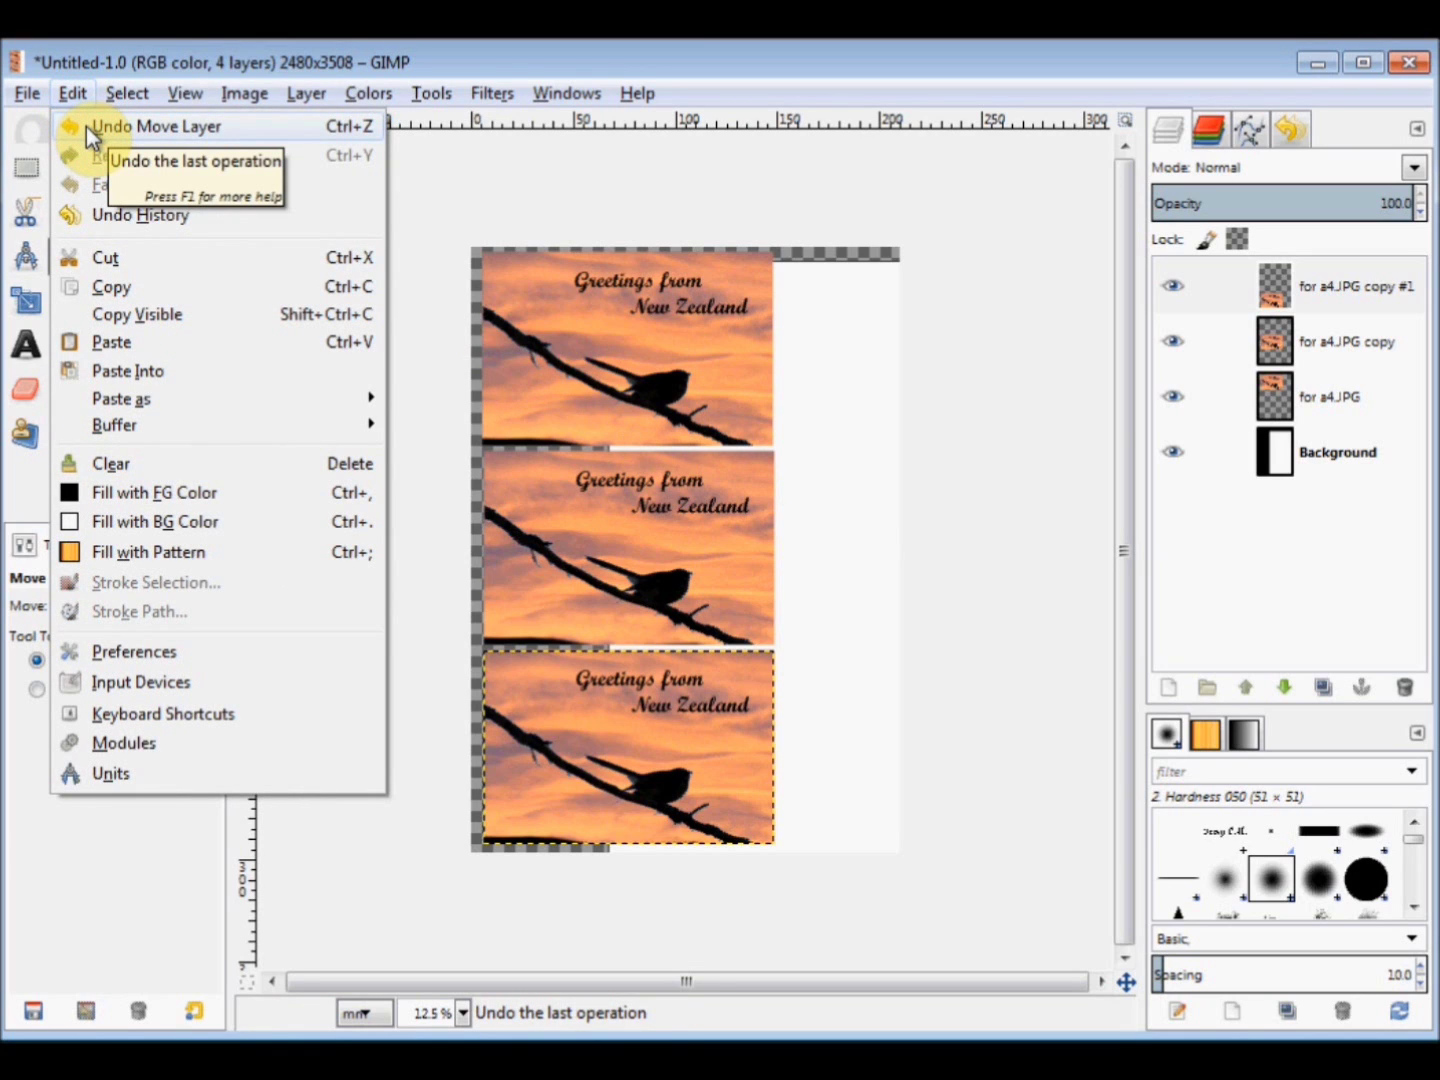
left_click(86, 126)
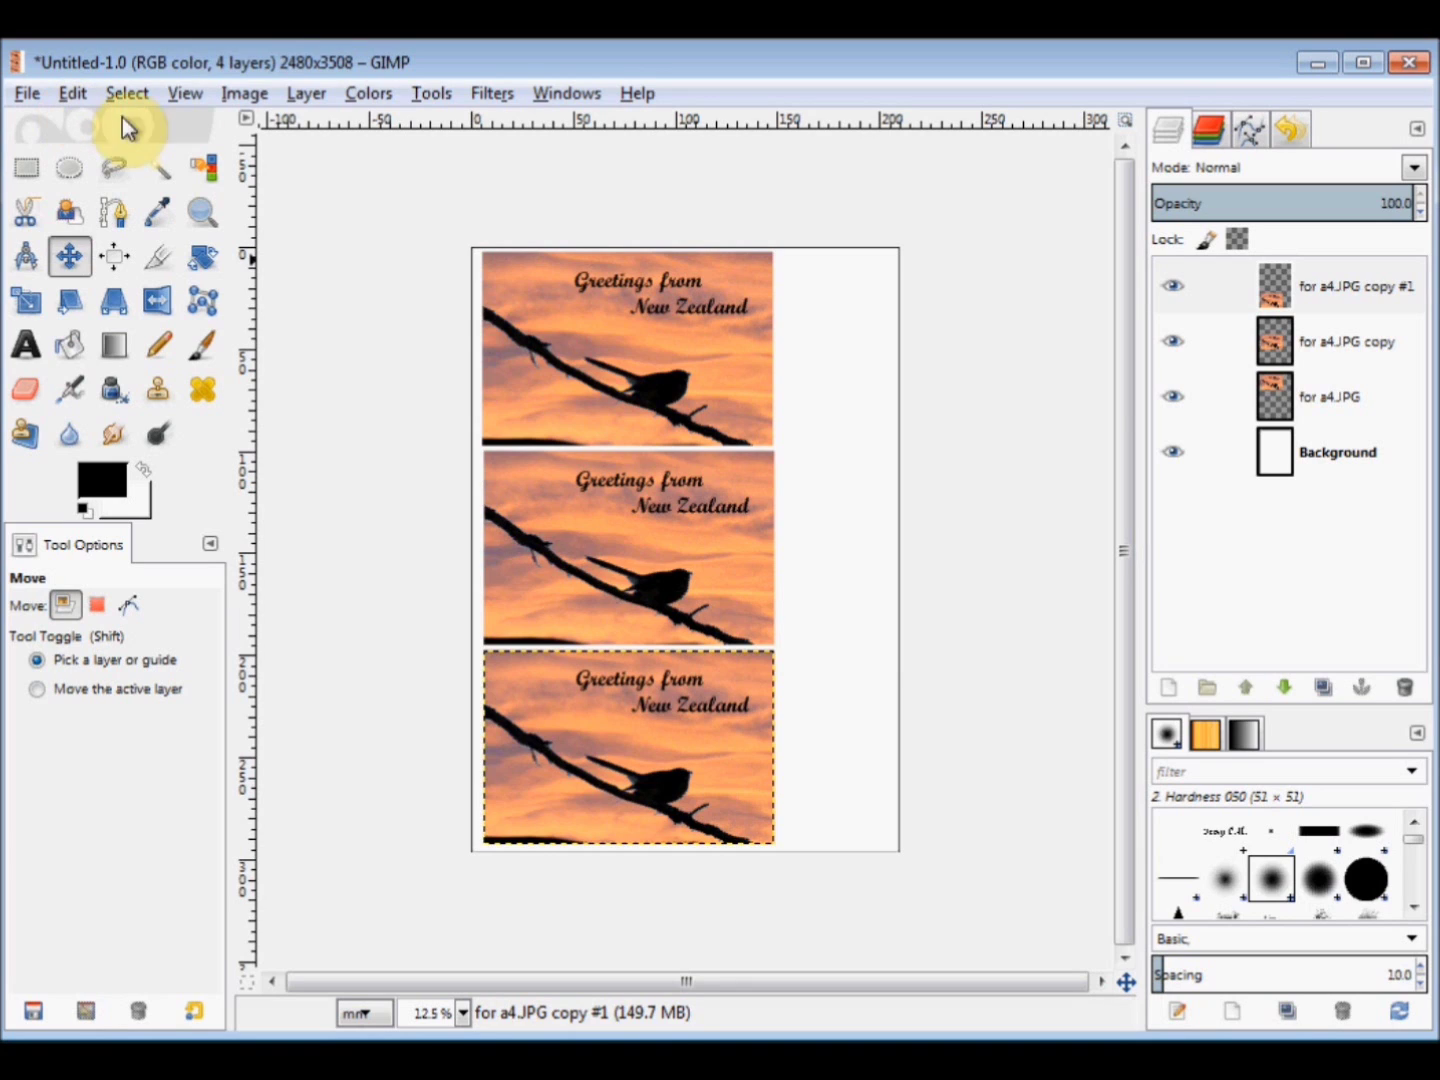
- Flatten all four layers into a single Background layer via Image > Flatten Image
left_click(242, 97)
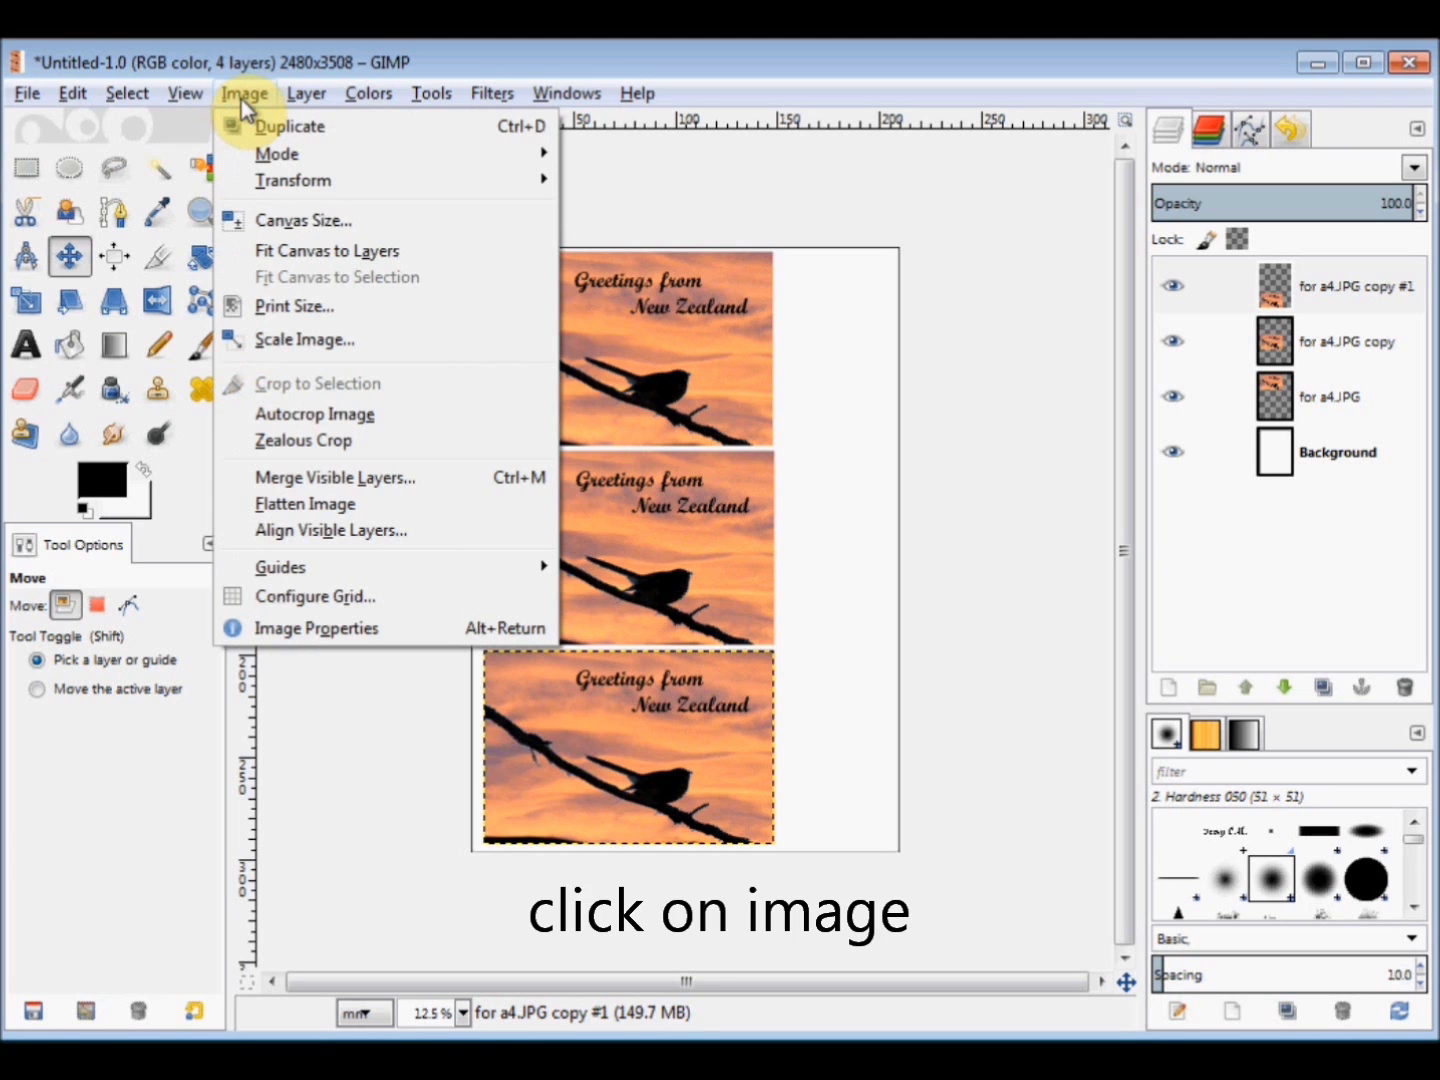
left_click(259, 509)
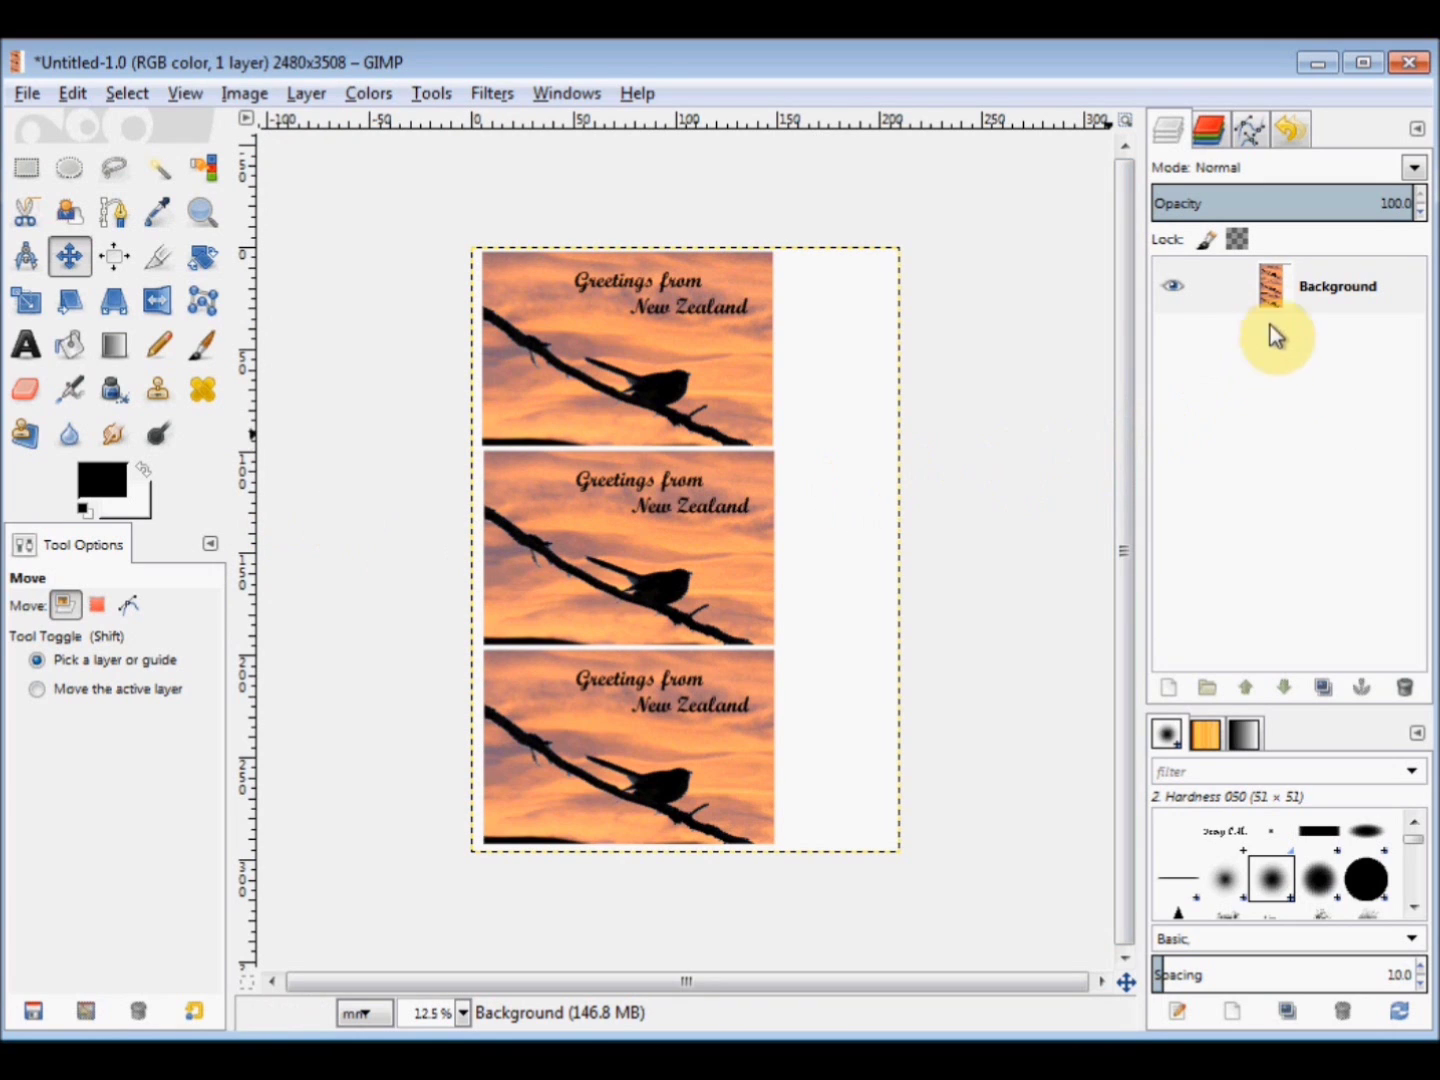
- Export the image as a4.png to the Pictures folder with default PNG settings
left_click(23, 95)
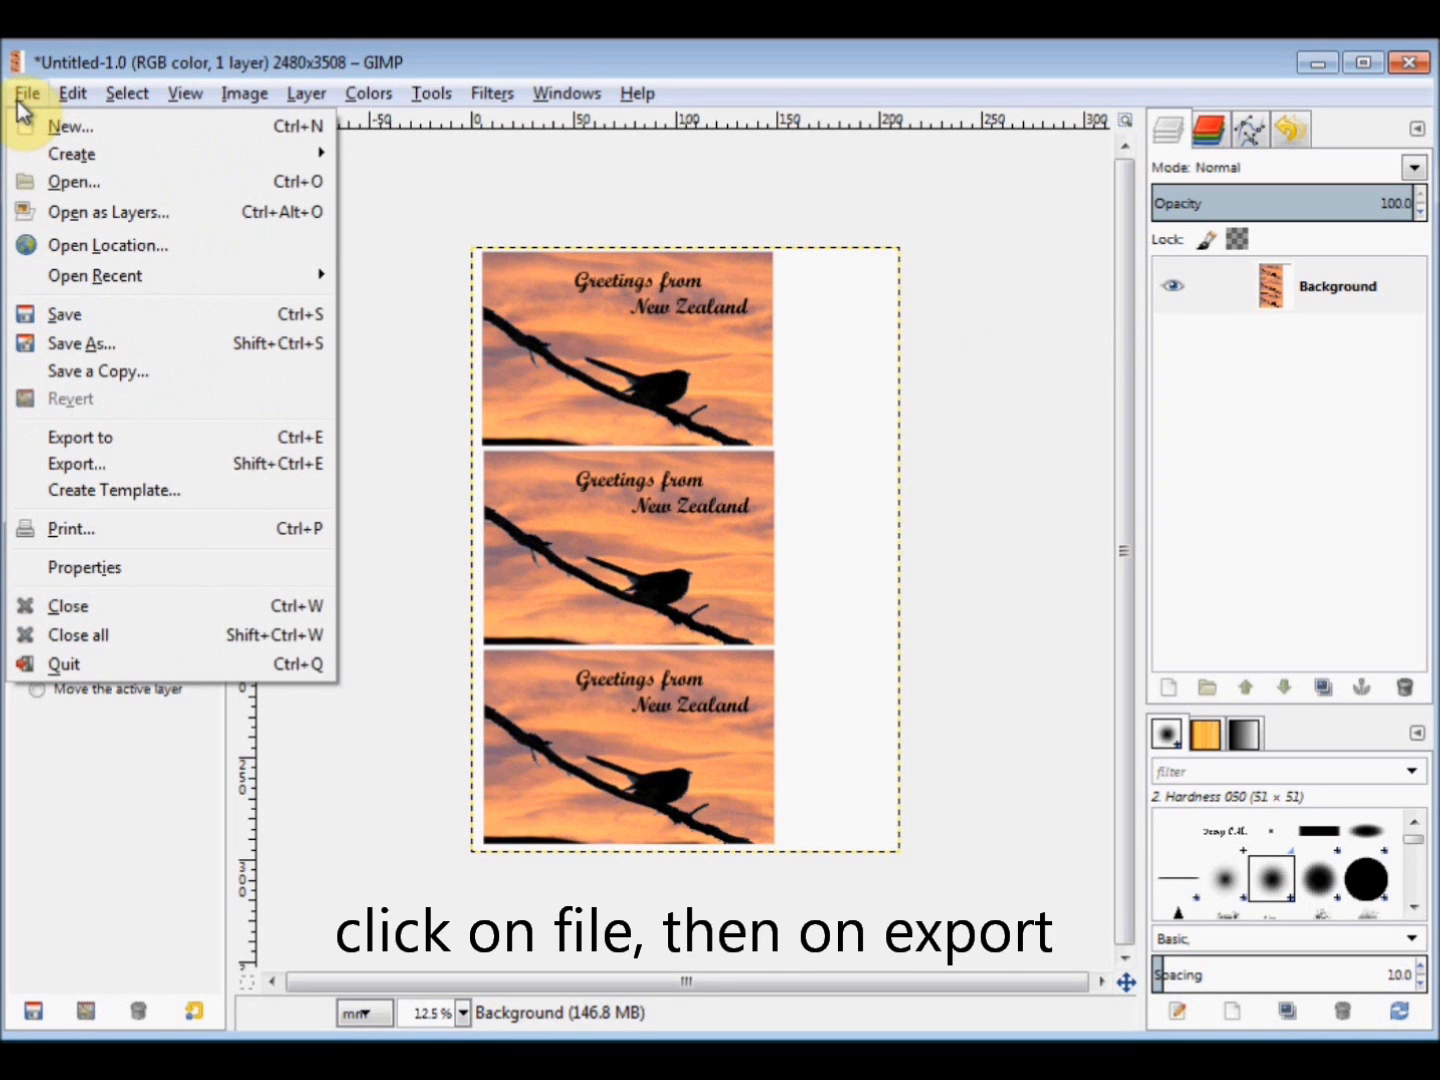
left_click(59, 465)
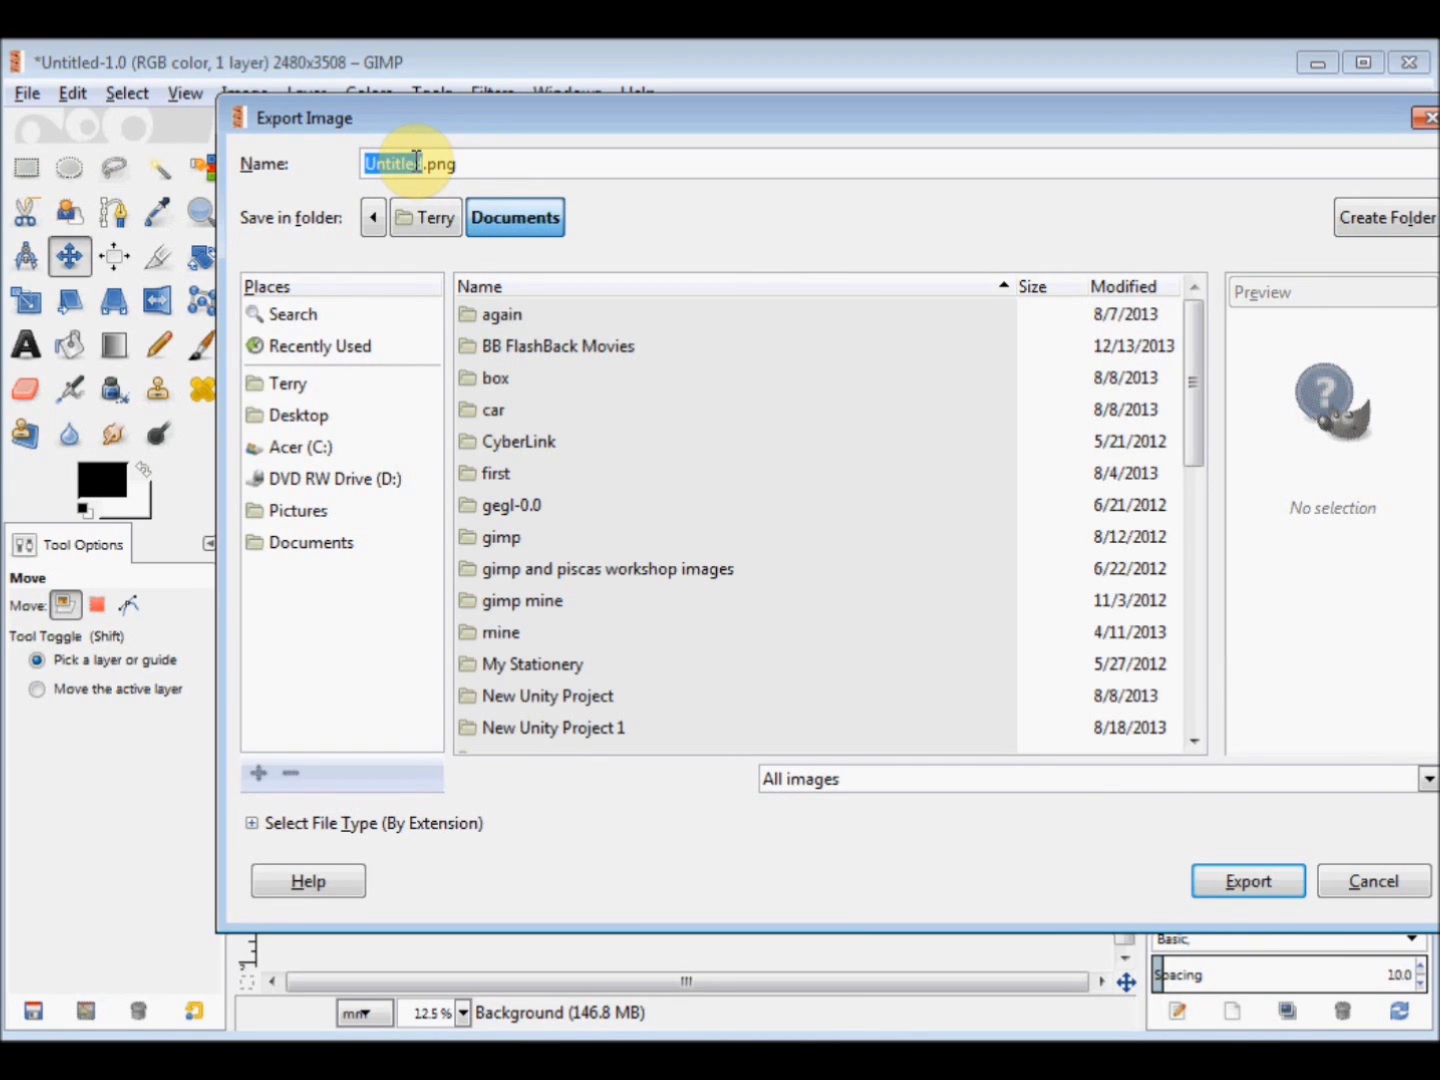
type("a4")
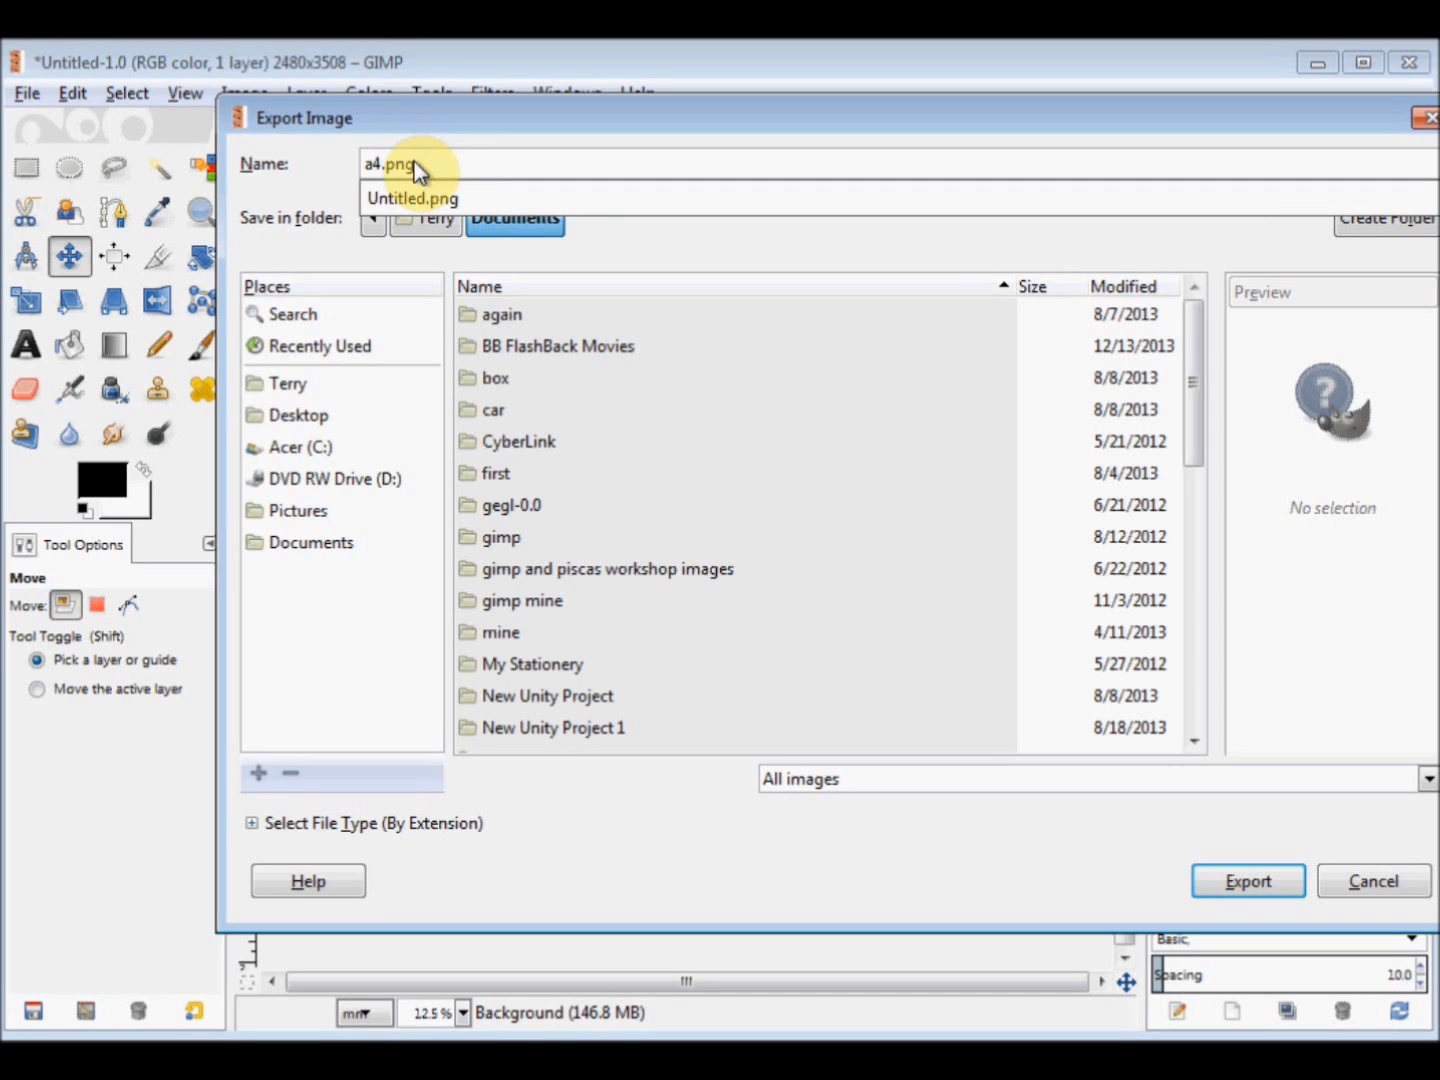
left_click(494, 251)
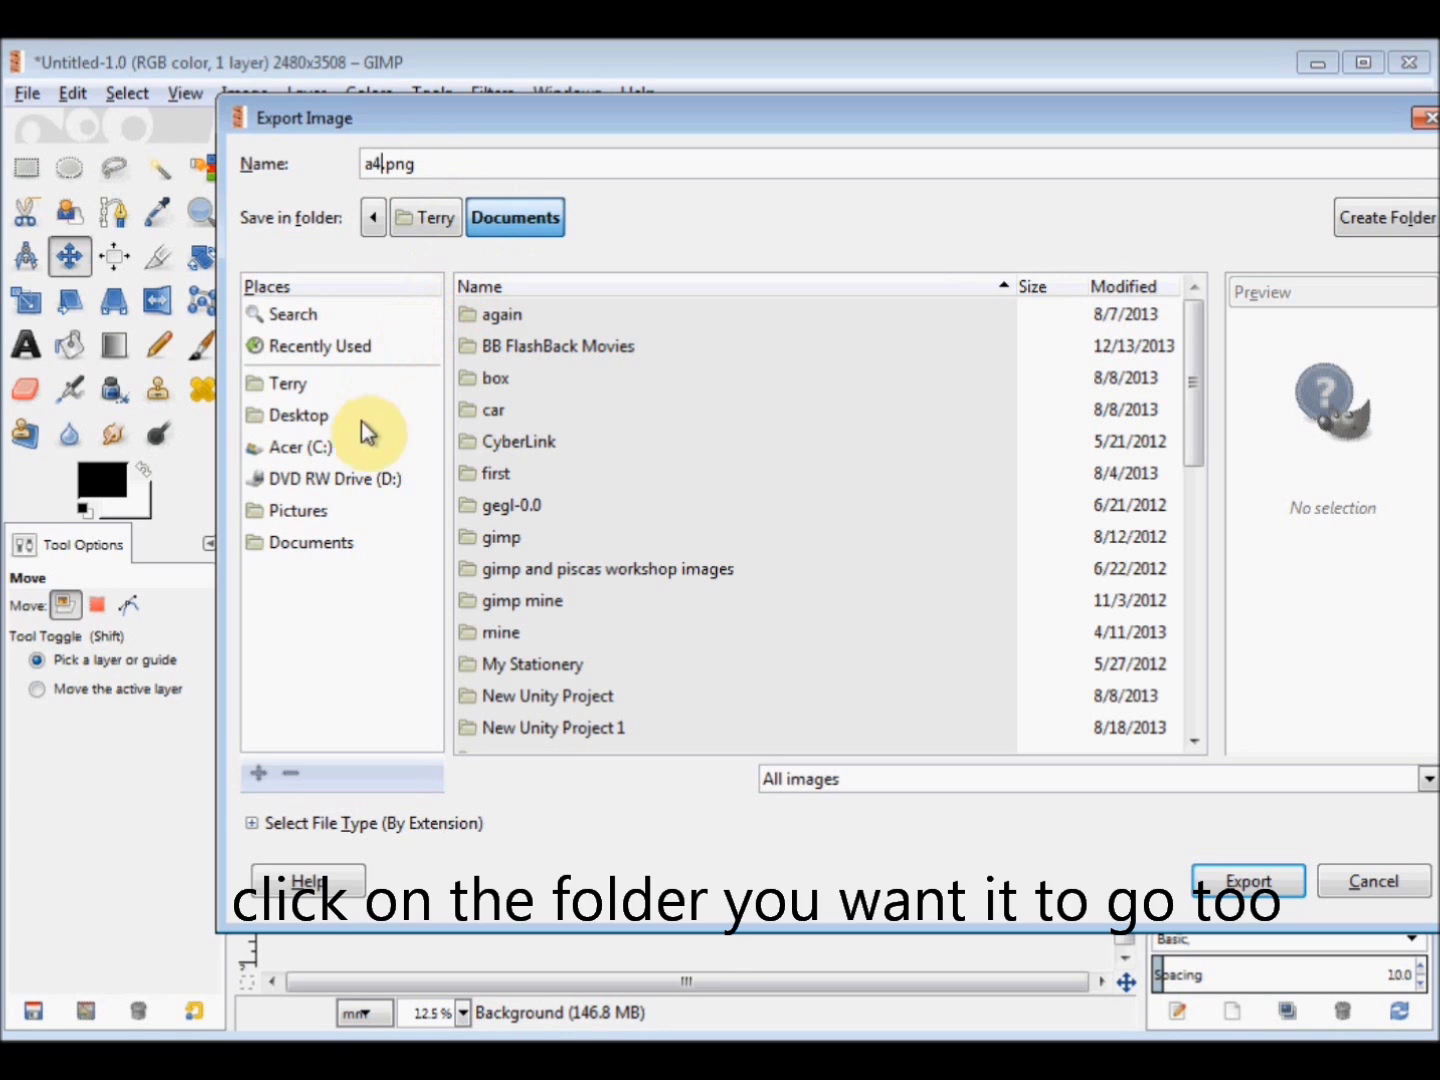
left_click(298, 511)
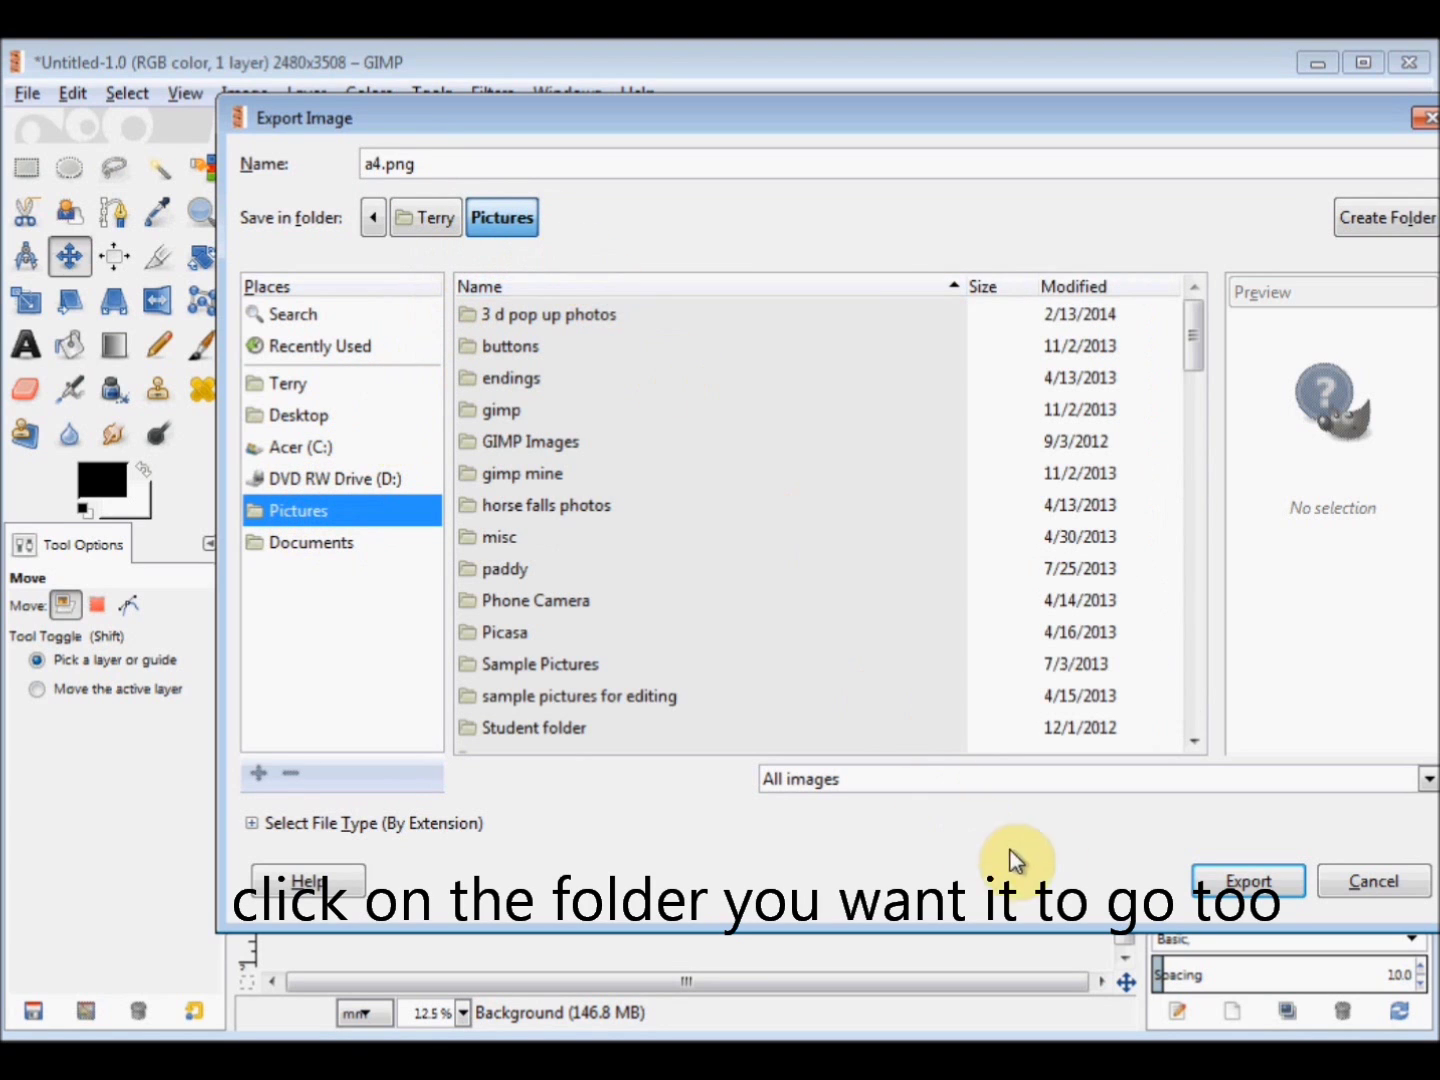
left_click(1257, 894)
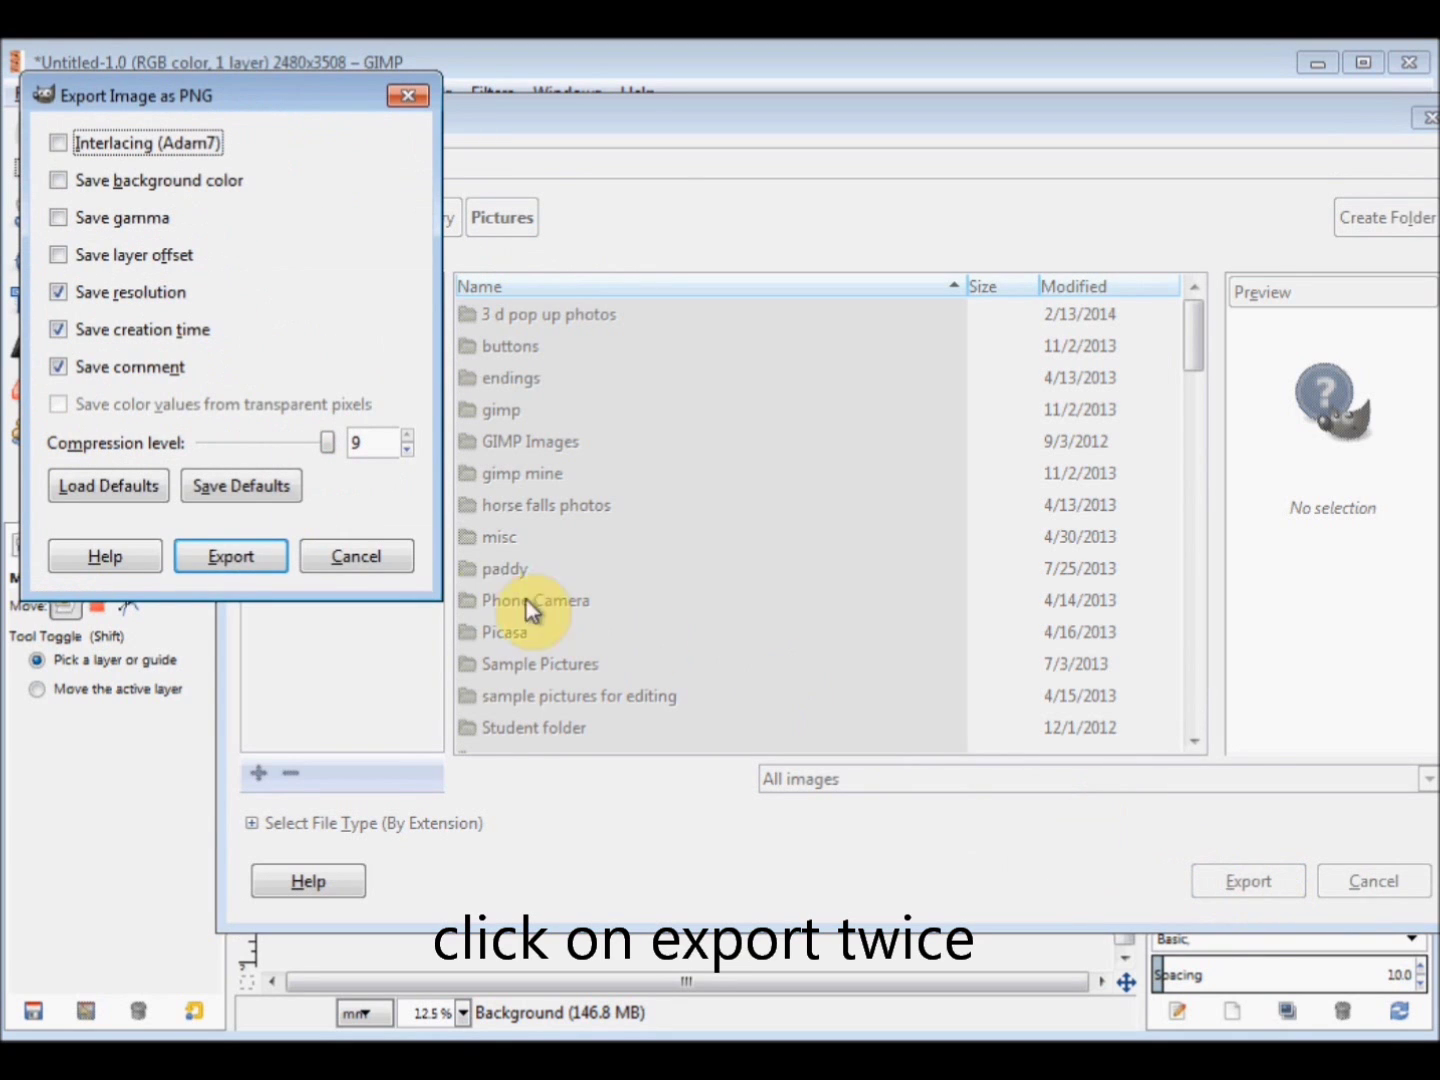
left_click(230, 556)
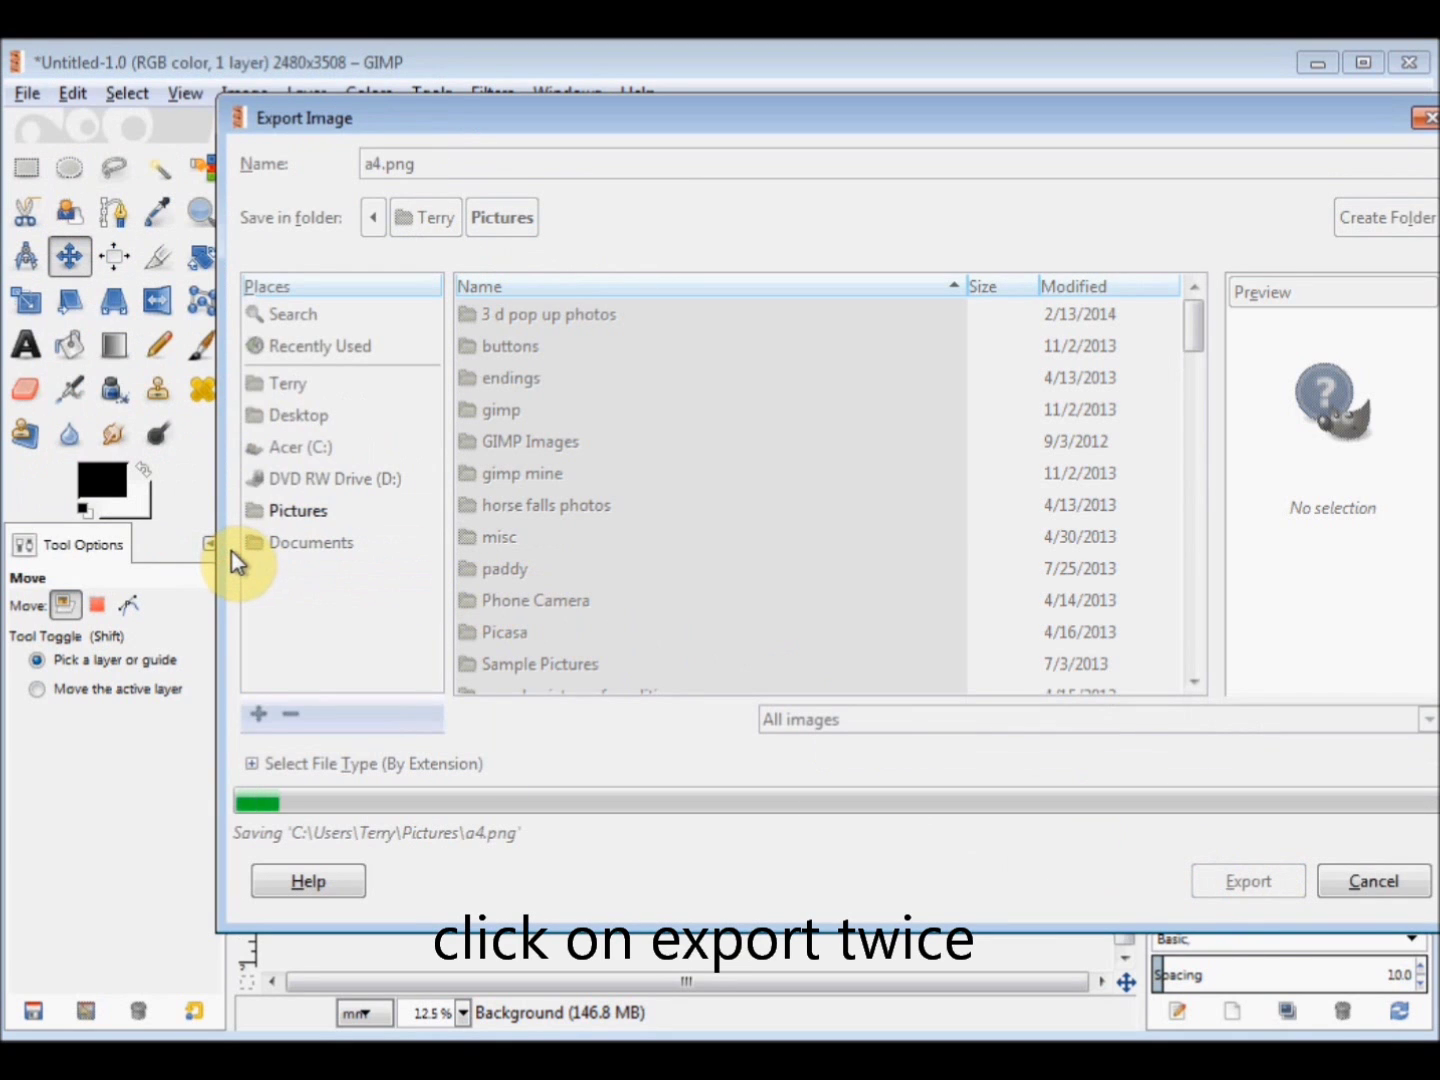